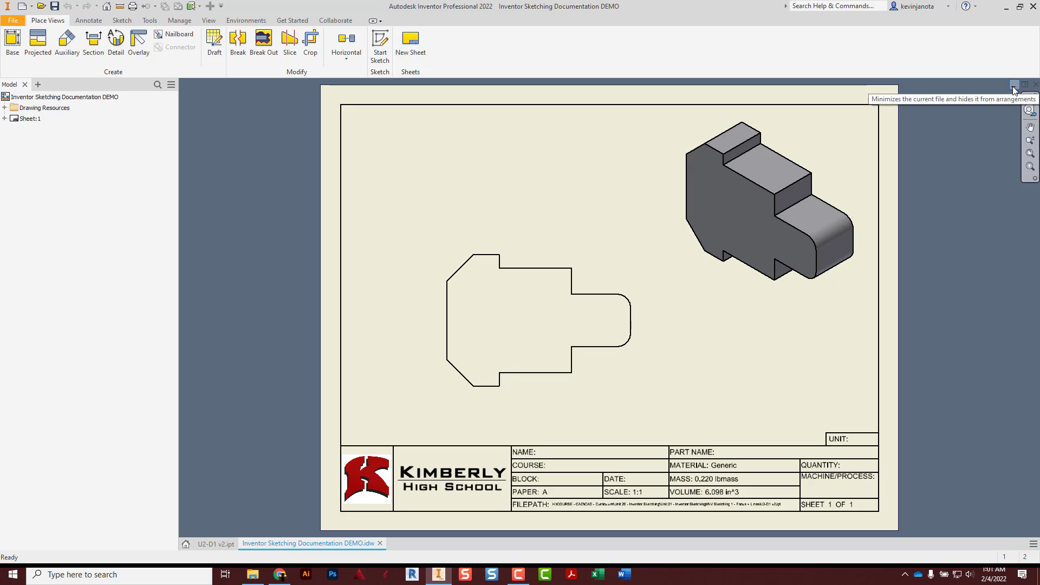
Create a new drawing from the template KHS Titleblock - Inch - Decimal - v2021.1 in the CAD - KHS Inventor Template Files folder
click(1011, 85)
click(1014, 87)
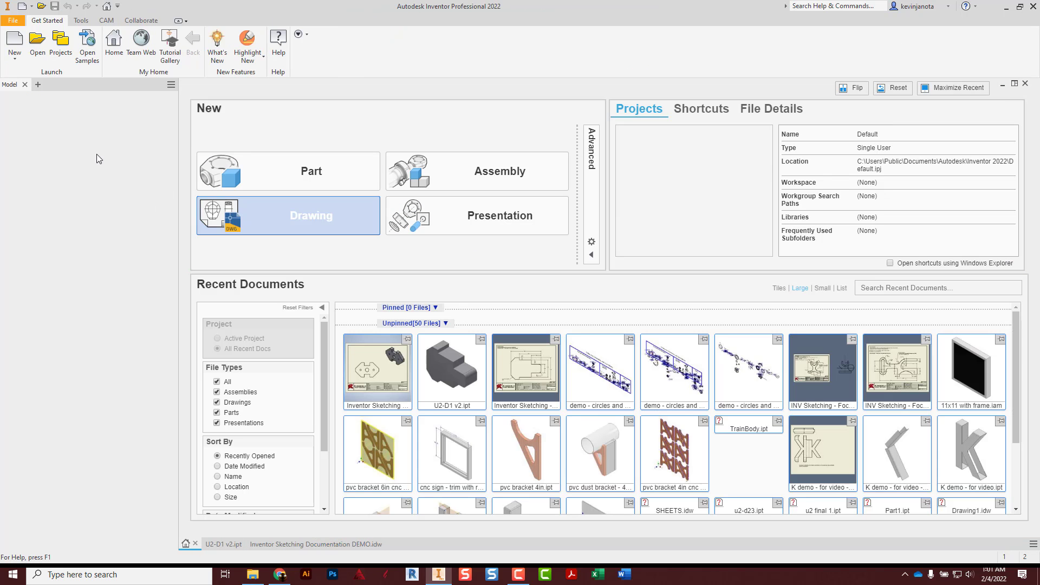
click(15, 23)
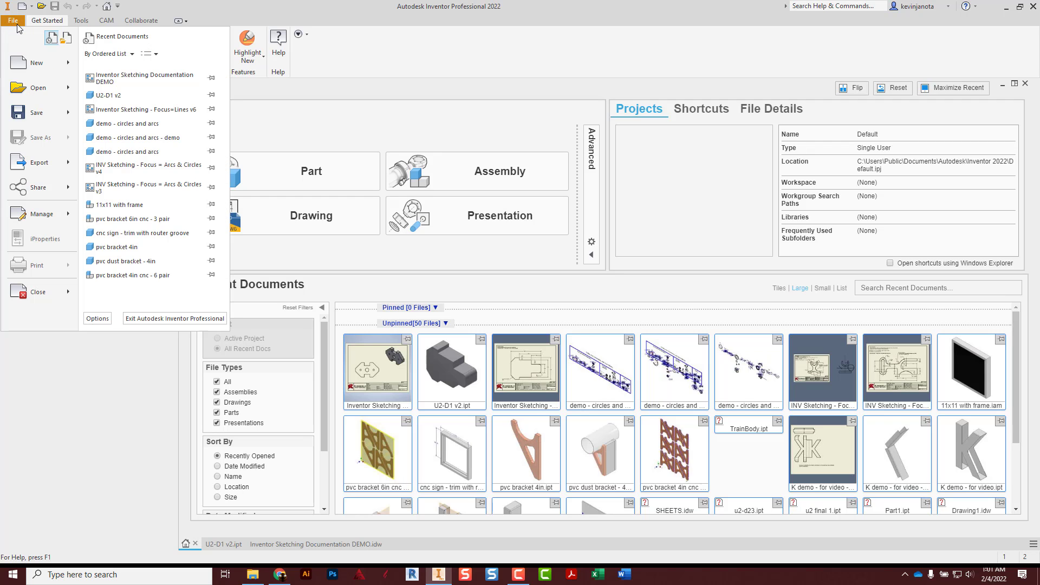
click(28, 65)
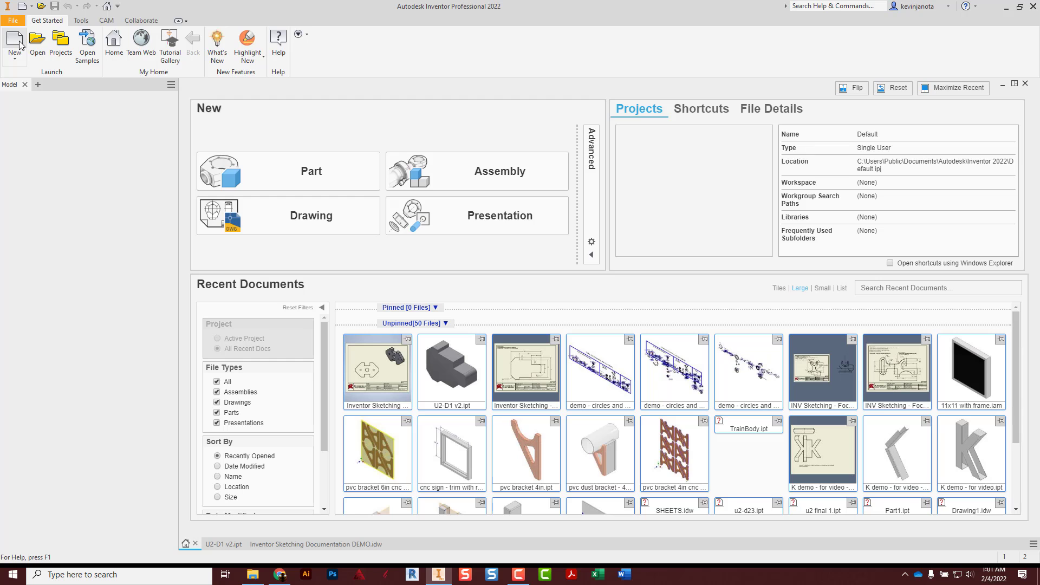
click(19, 44)
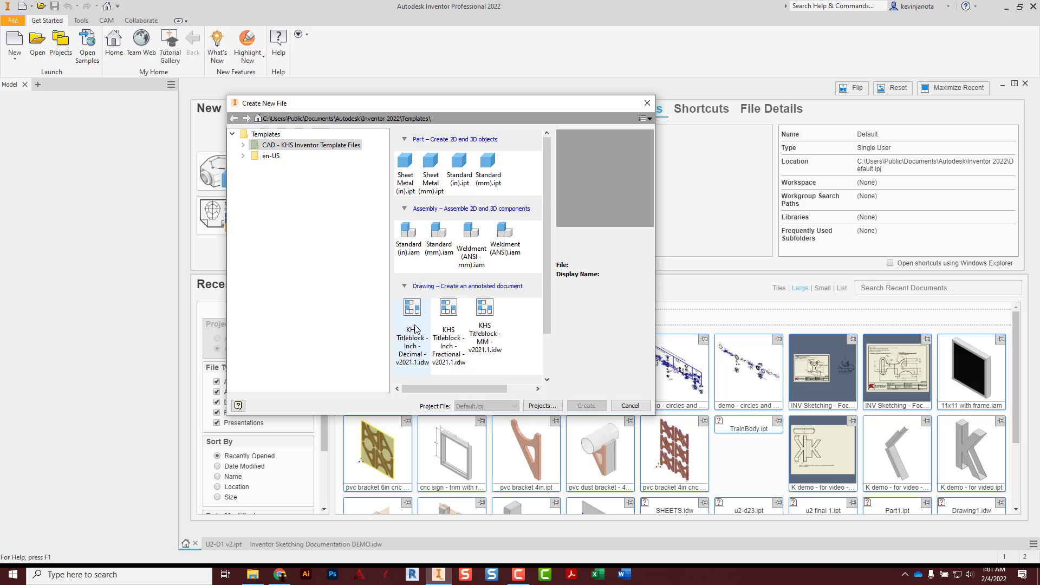
key(ctrl)
key(ctrl)
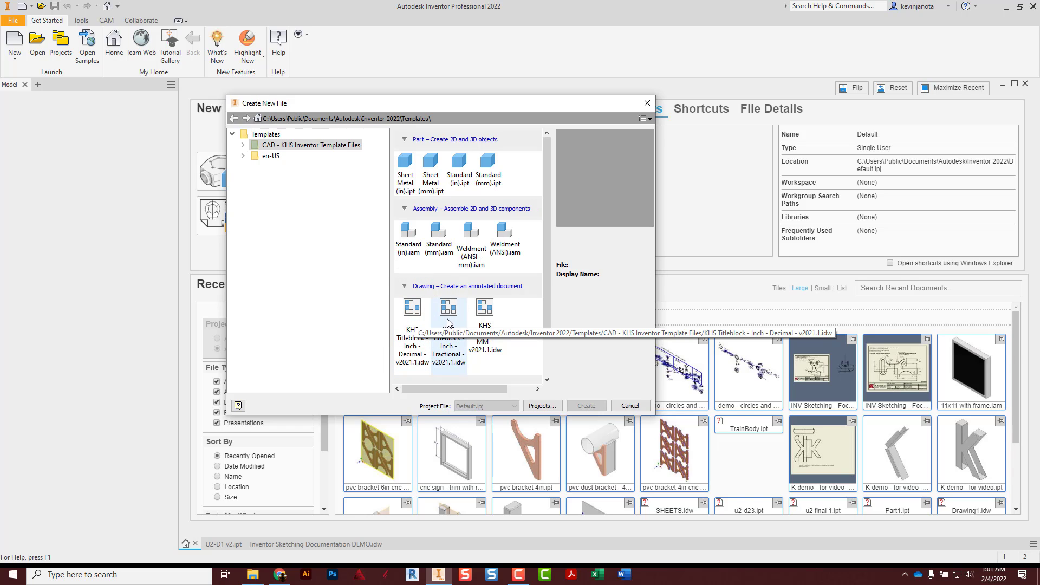
double_click(413, 320)
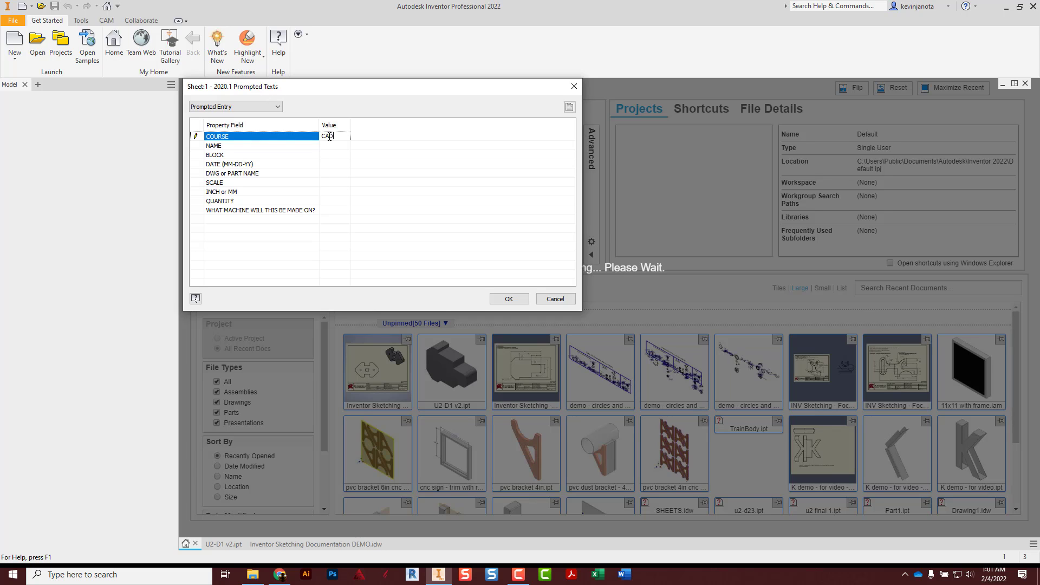
Fill in the title block prompts with course CAD, the drafter's name and block 1
text(CAD)
key(Return)
text(MR. JANOTA)
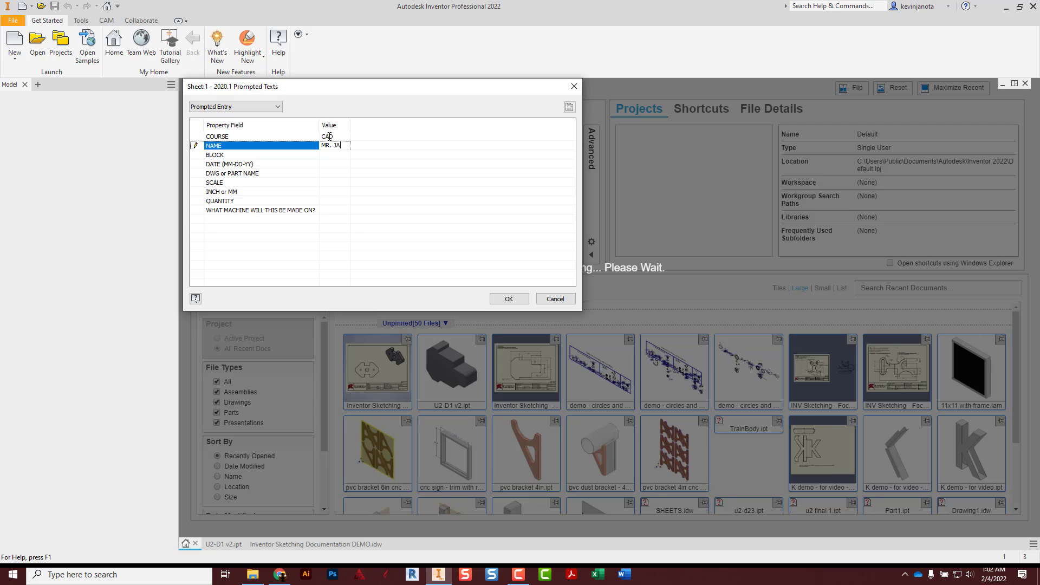
key(Return)
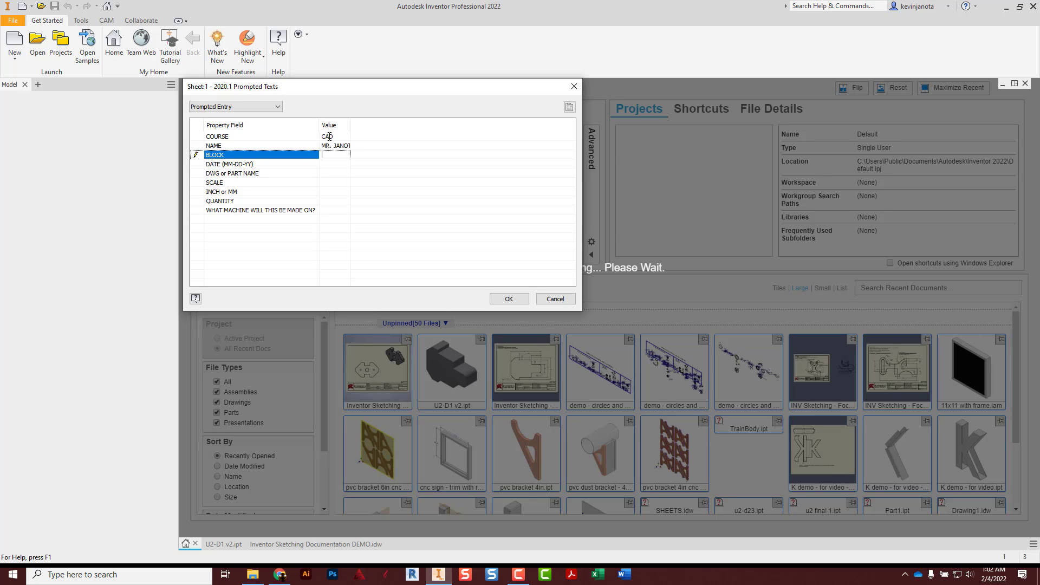
key(Return)
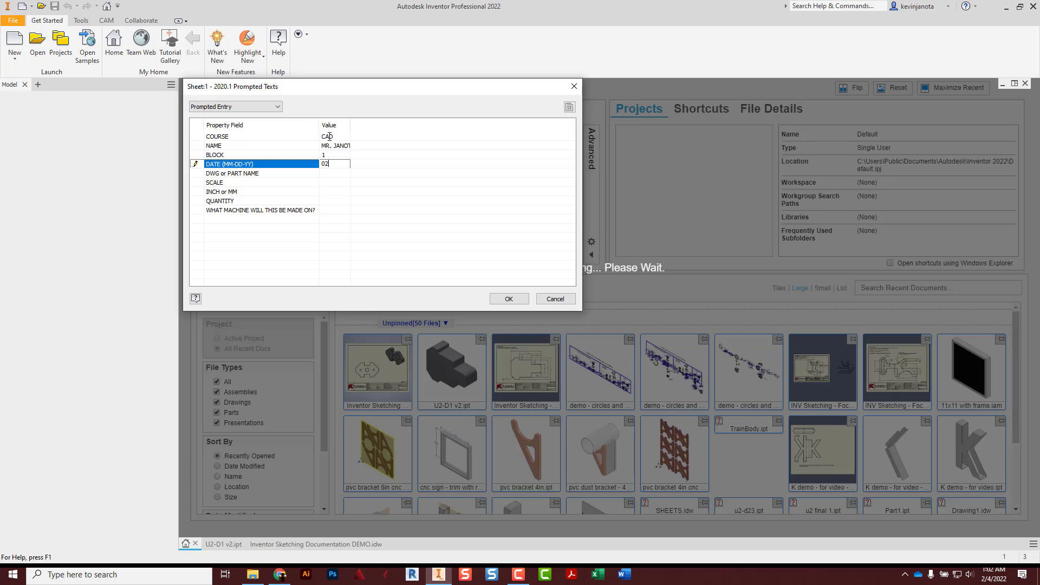
Complete the title block prompts with date 02-04-22, part name U2-D1, scale 1 and unit INCH, and accept them
text(02-04-22)
key(Return)
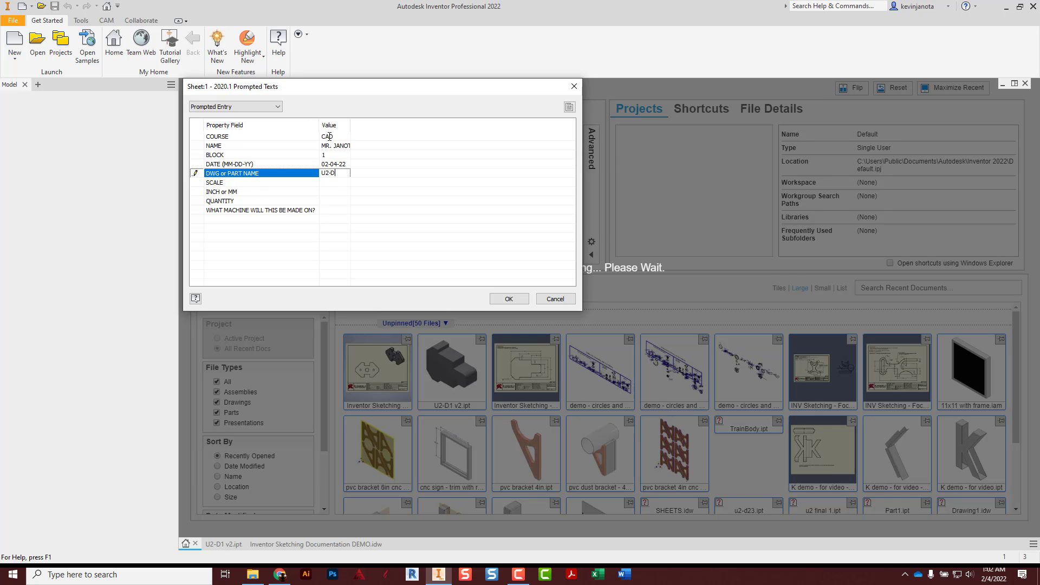
key(Return)
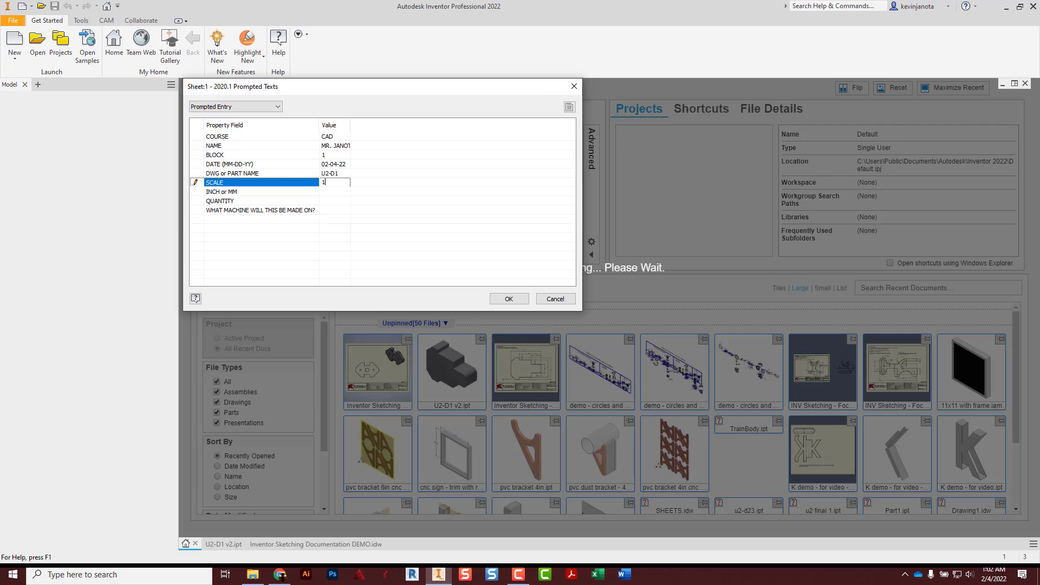
key(alt+Tab)
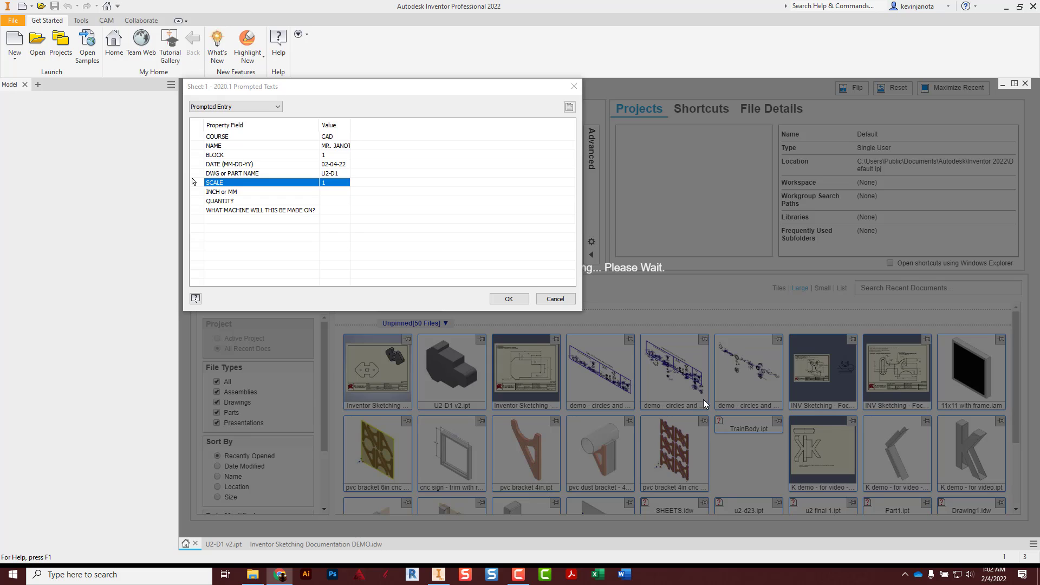
click(332, 192)
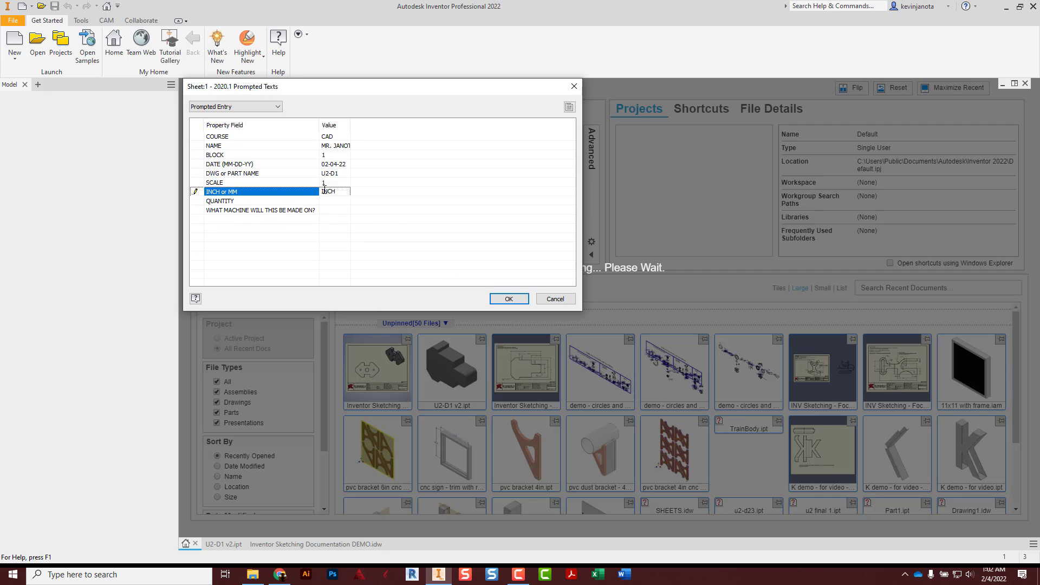
click(510, 298)
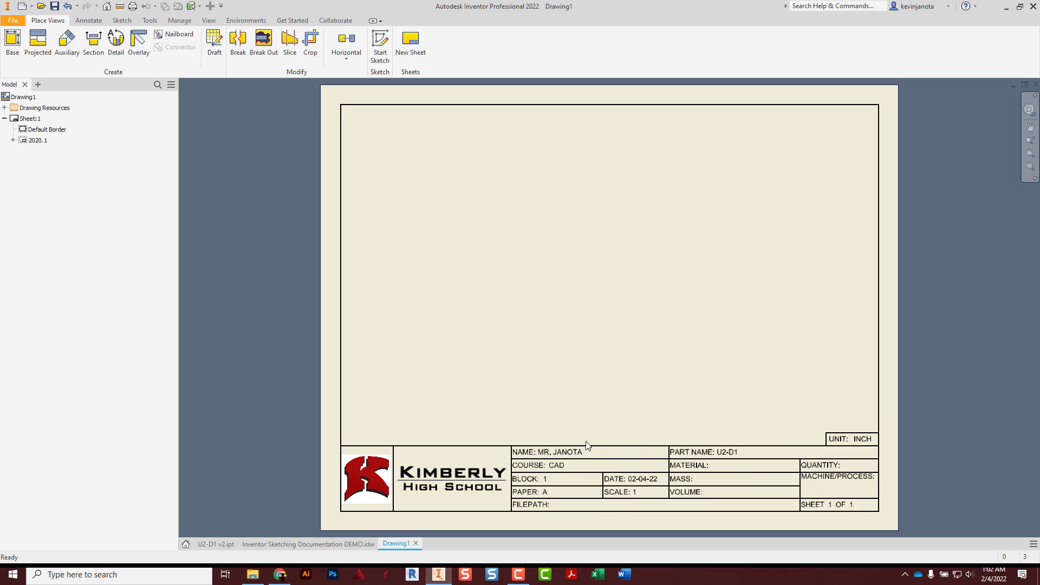
click(546, 499)
click(47, 22)
click(89, 21)
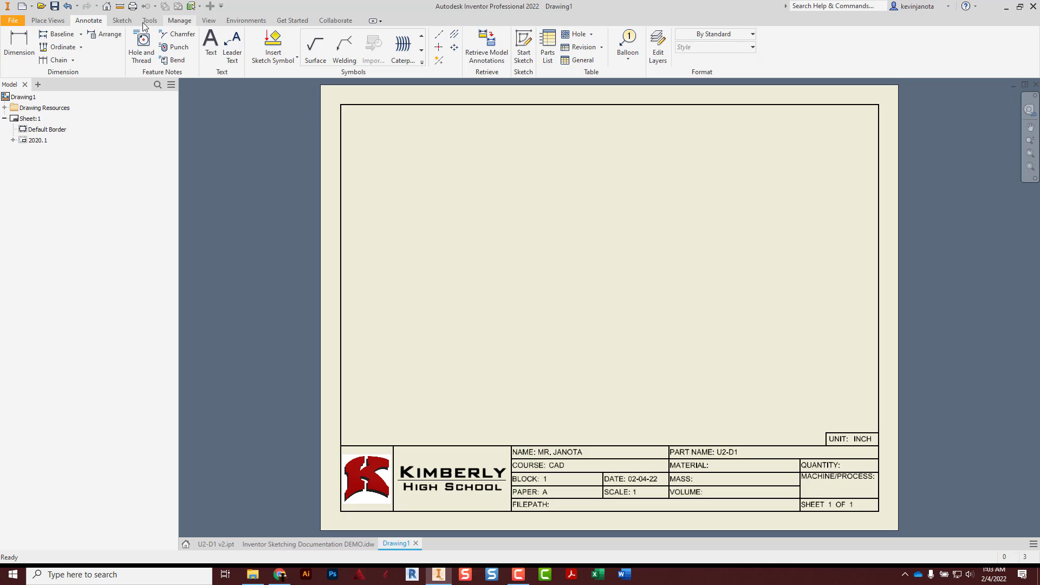
Start a base view and browse for its model file in the COURSE - CAD folder on the staff home drive
click(54, 21)
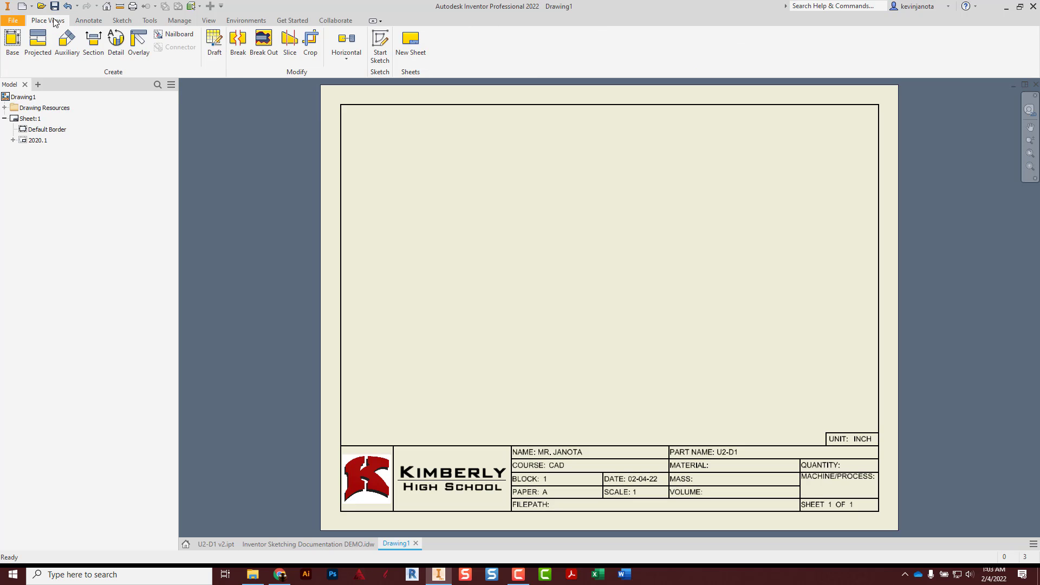
click(15, 49)
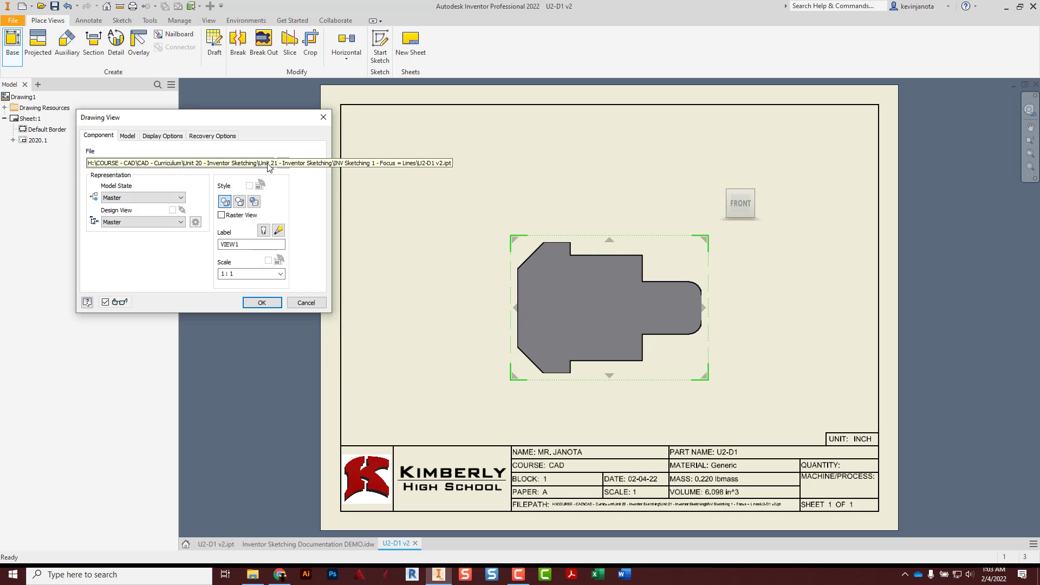
click(287, 165)
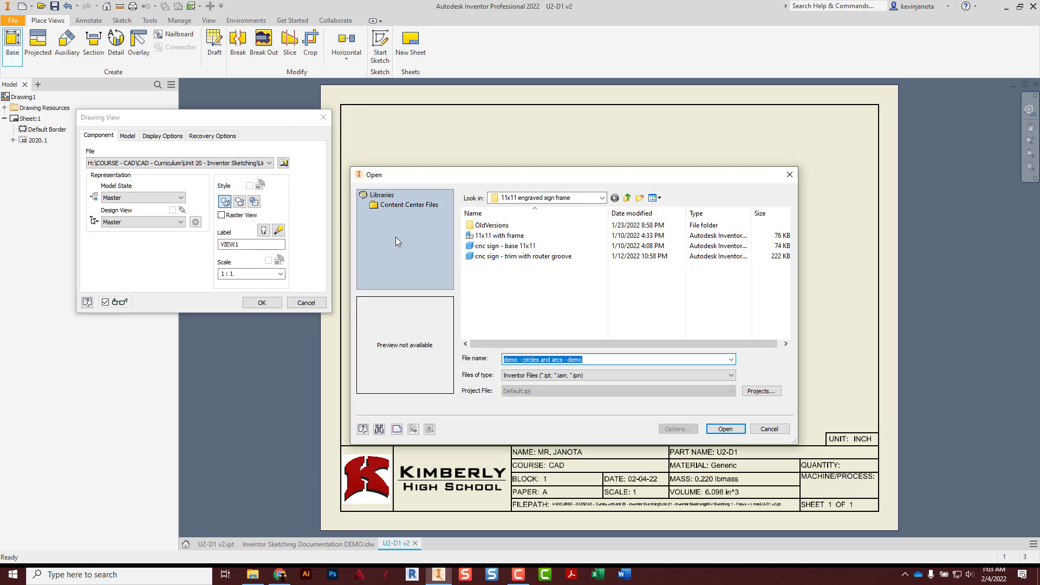
click(592, 198)
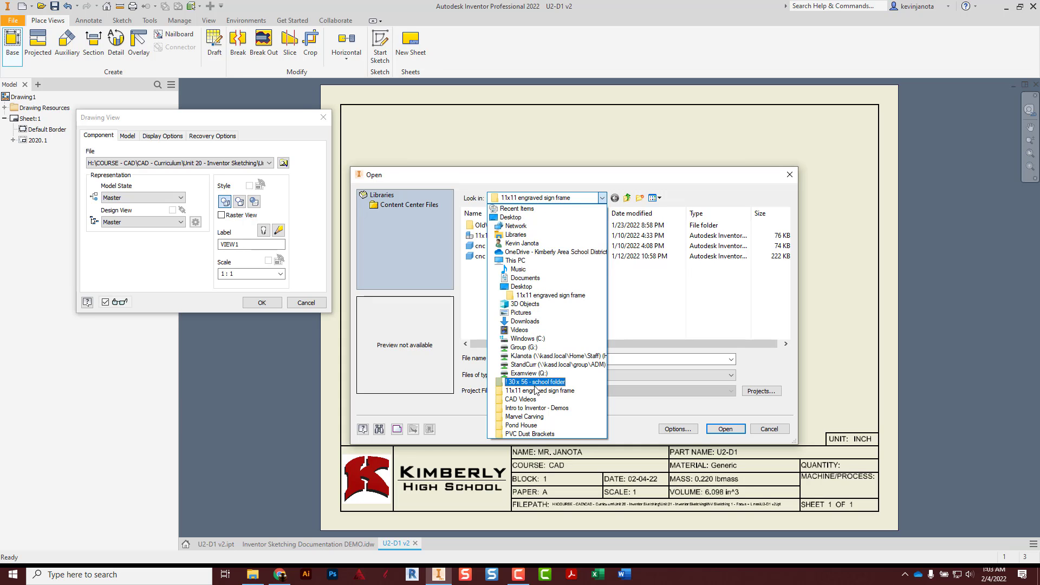
click(537, 356)
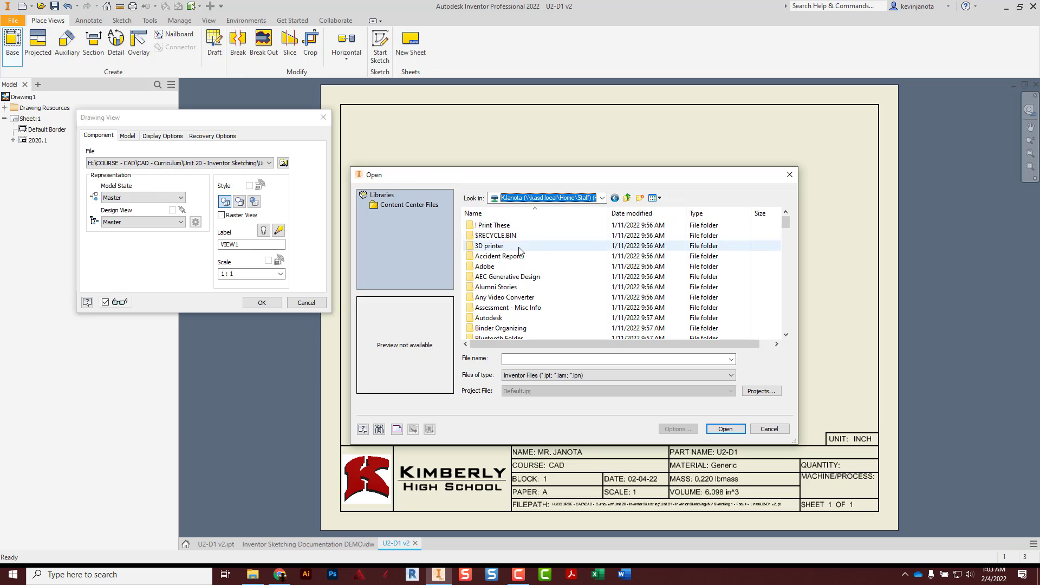
scroll(520, 250, down, 5)
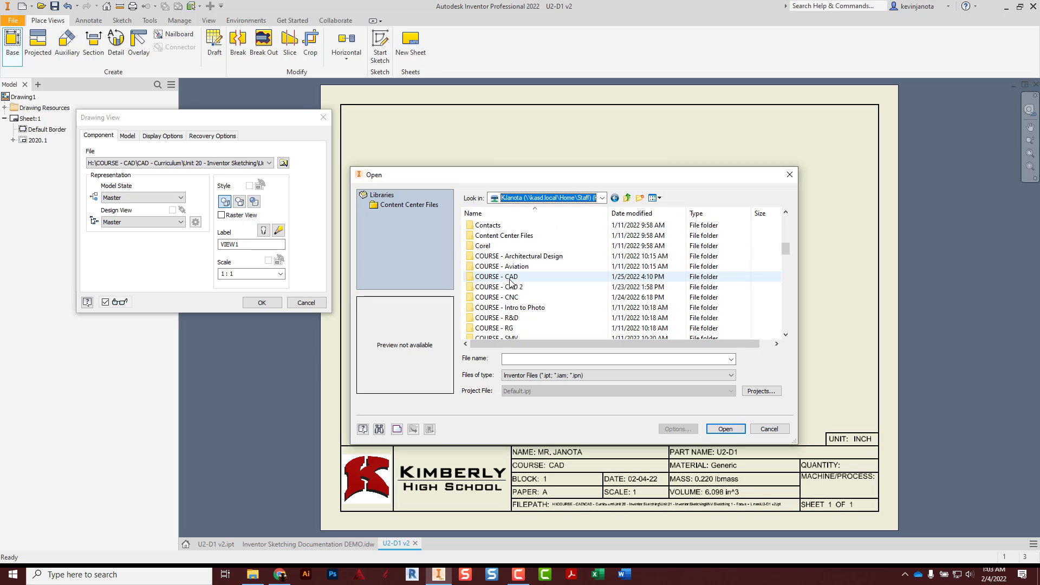
click(513, 279)
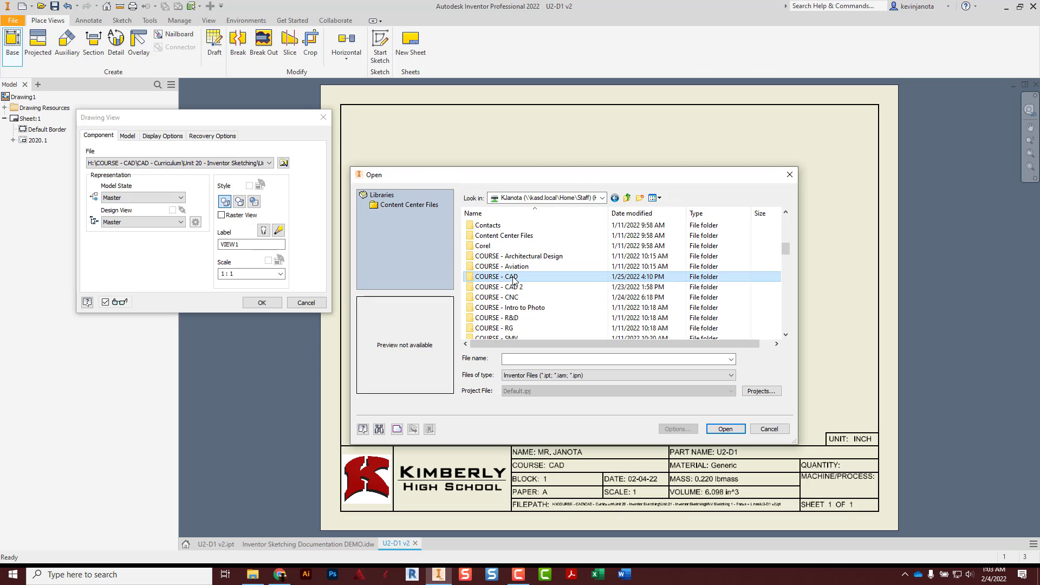
double_click(513, 279)
Load U2-D1 v2 into the base view from CAD - Curriculum, Unit 20 - Inventor Sketching, Unit 21 - Inventor Sketching, INV Sketching 1 - Focus = Lines
double_click(509, 237)
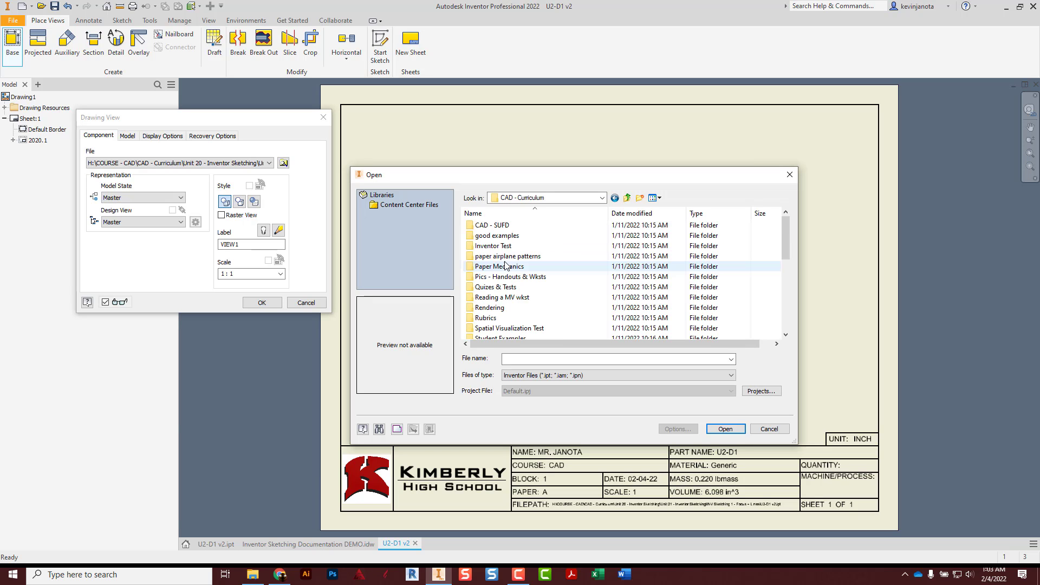
scroll(506, 265, down, 3)
double_click(512, 274)
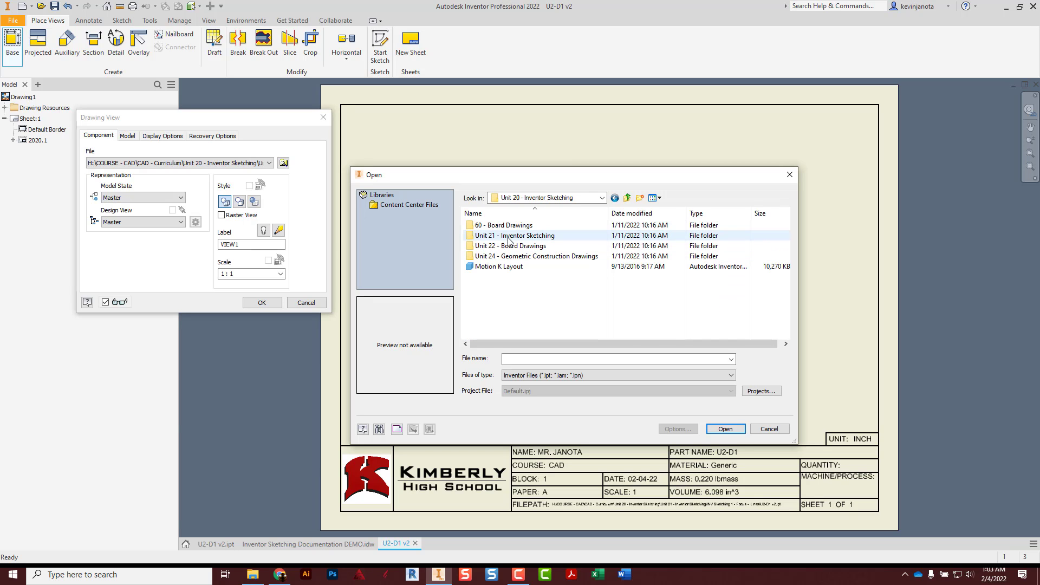
double_click(509, 237)
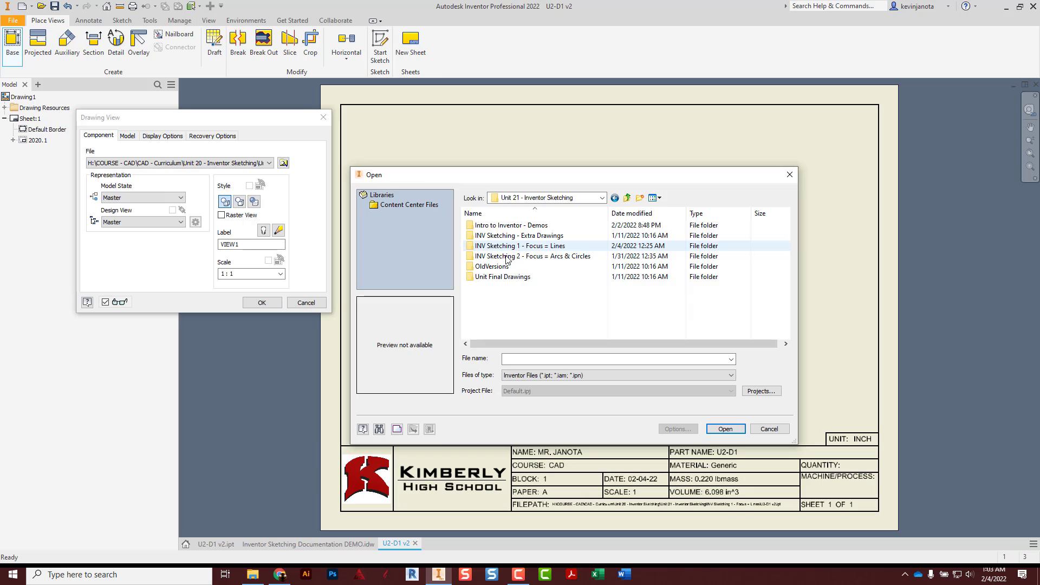
double_click(528, 246)
click(518, 246)
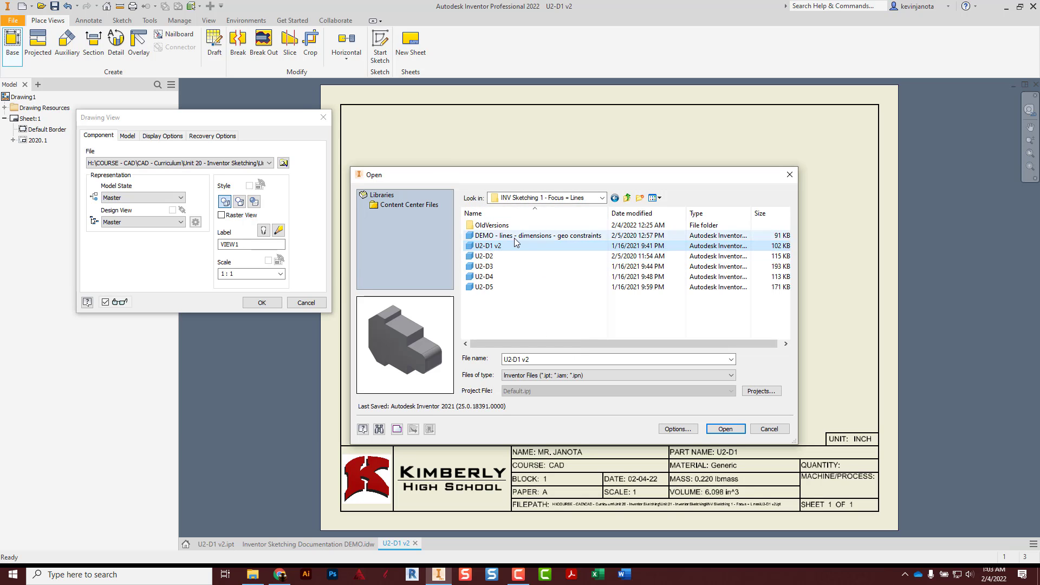
click(730, 432)
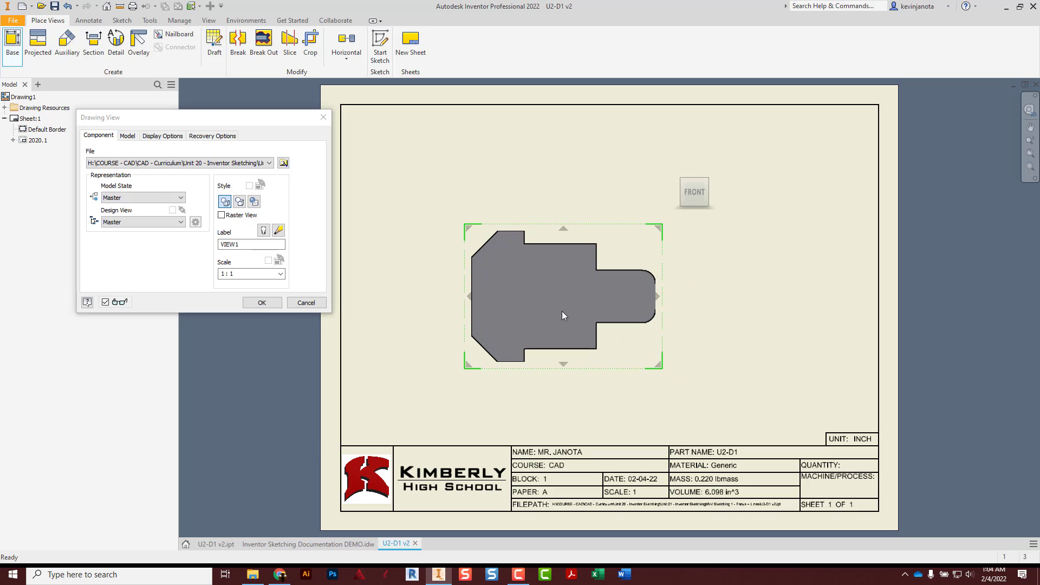
Try the base view at a scale of .5, and set its scale back to 1
click(235, 273)
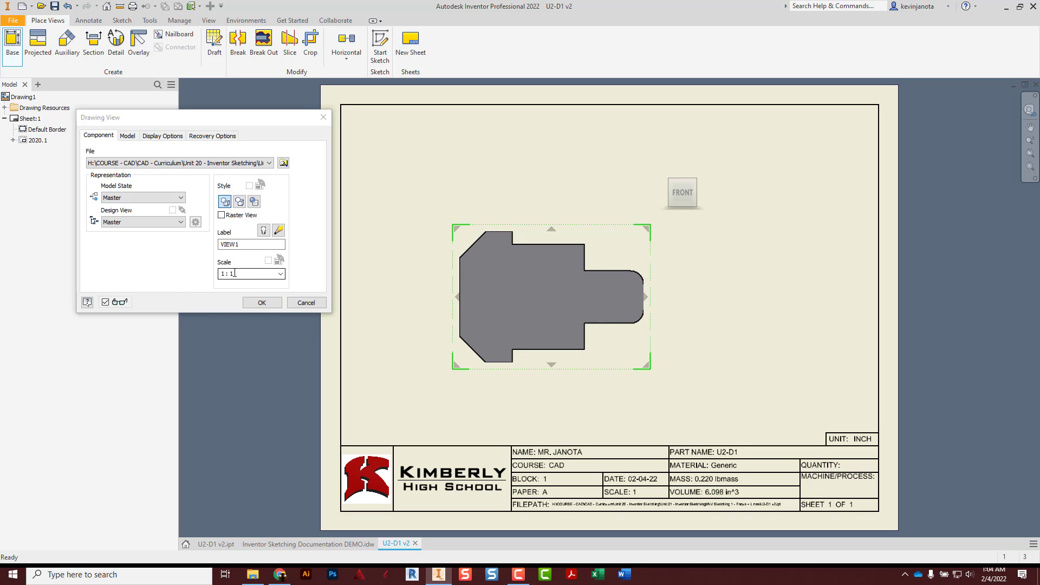
click(232, 274)
drag(232, 274, 202, 279)
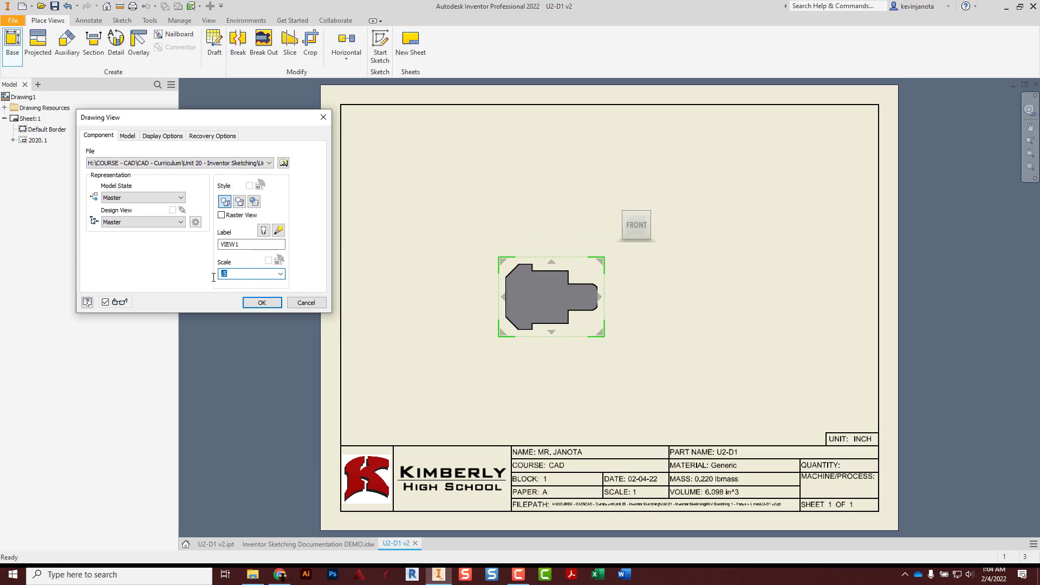
text(1)
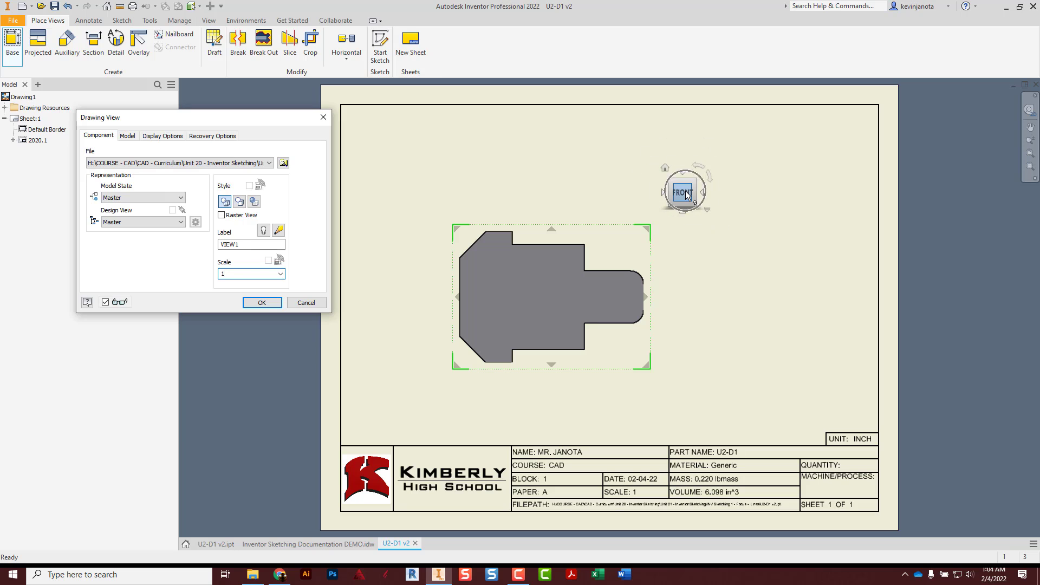
Rotate the base view's orientation through a full turn, from front past right and left, back to front
click(704, 192)
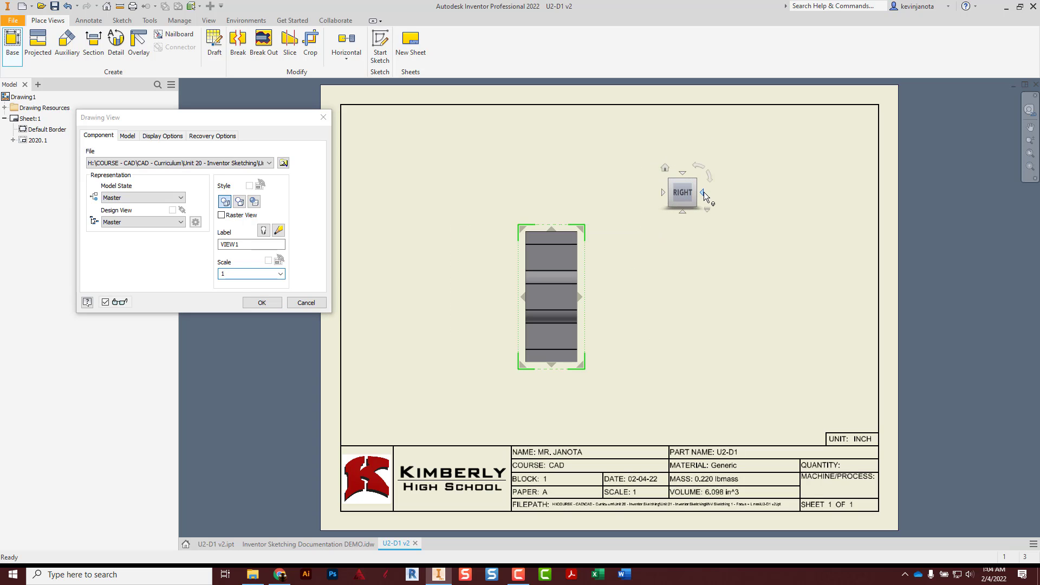
click(704, 192)
click(704, 192)
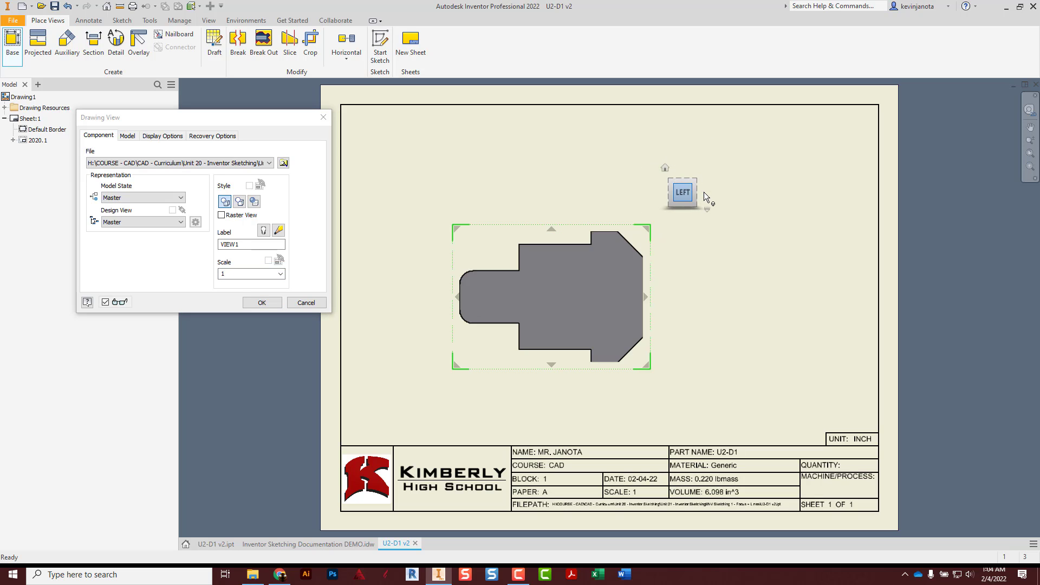
click(704, 192)
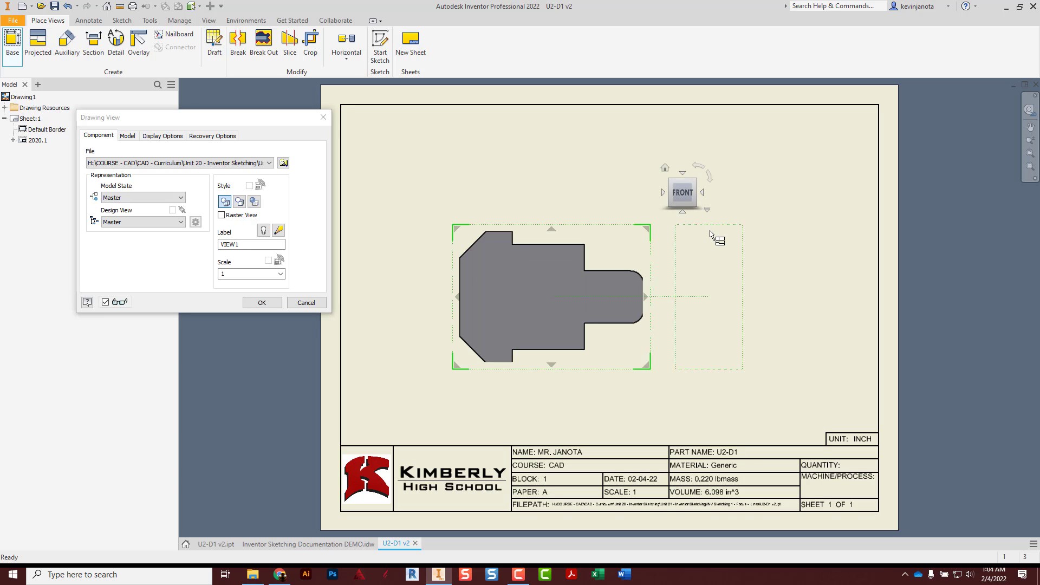
Move the front base view down and to the left on the sheet, making room for an isometric view
drag(564, 265, 522, 300)
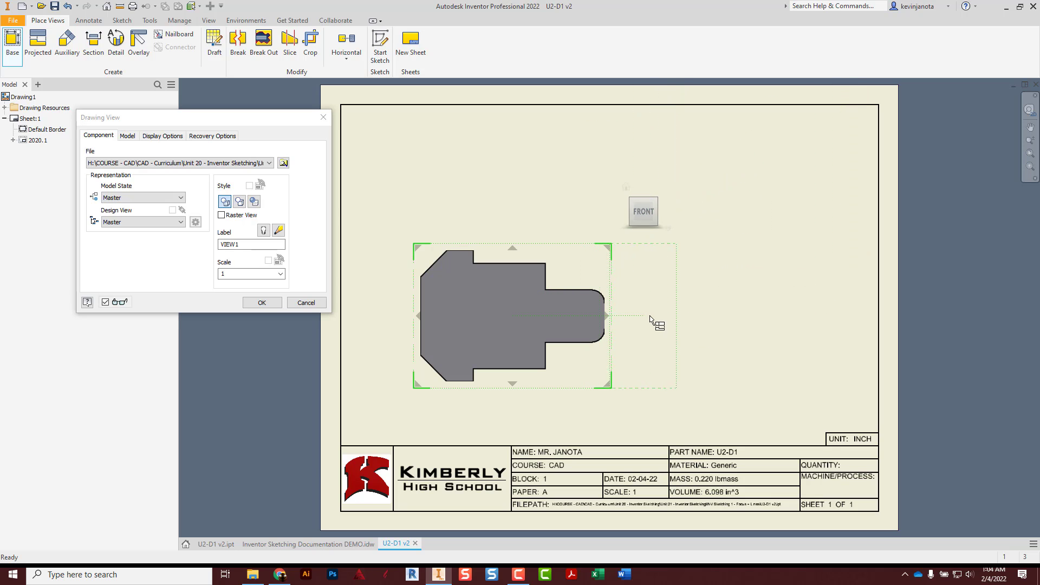
click(607, 251)
key(ctrl)
middle_drag(761, 130, 743, 161)
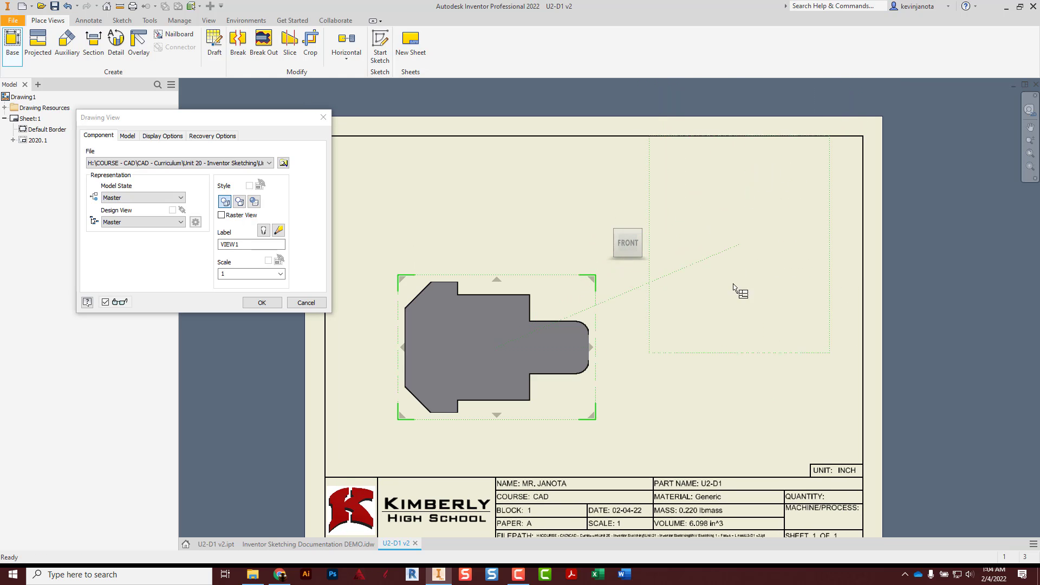
Place a projected isometric view above and to the right of the front base view, and finish creating both views
click(757, 167)
click(756, 168)
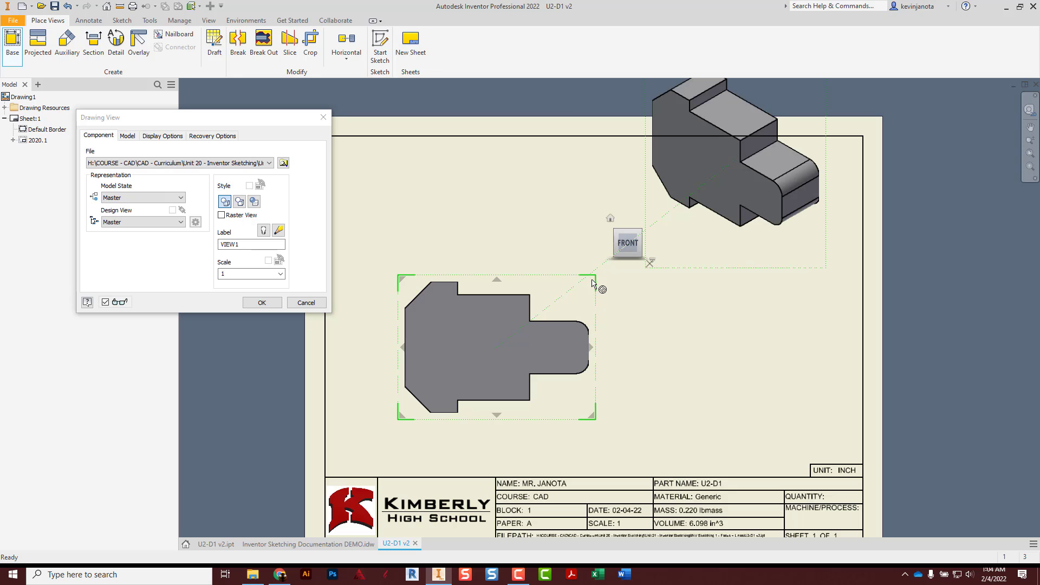
click(700, 207)
click(270, 304)
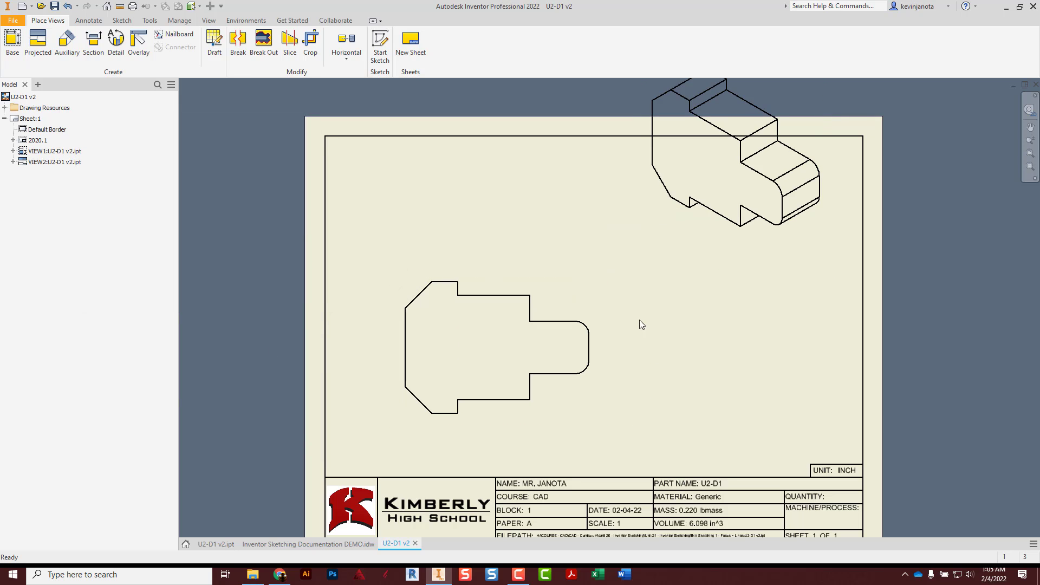
Reposition the front view slightly down and to the left, and move the isometric view down and left inside the sheet border
mouse_move(569, 273)
mouse_down()
mouse_move(528, 282)
mouse_move(557, 284)
mouse_up()
drag(702, 238, 756, 308)
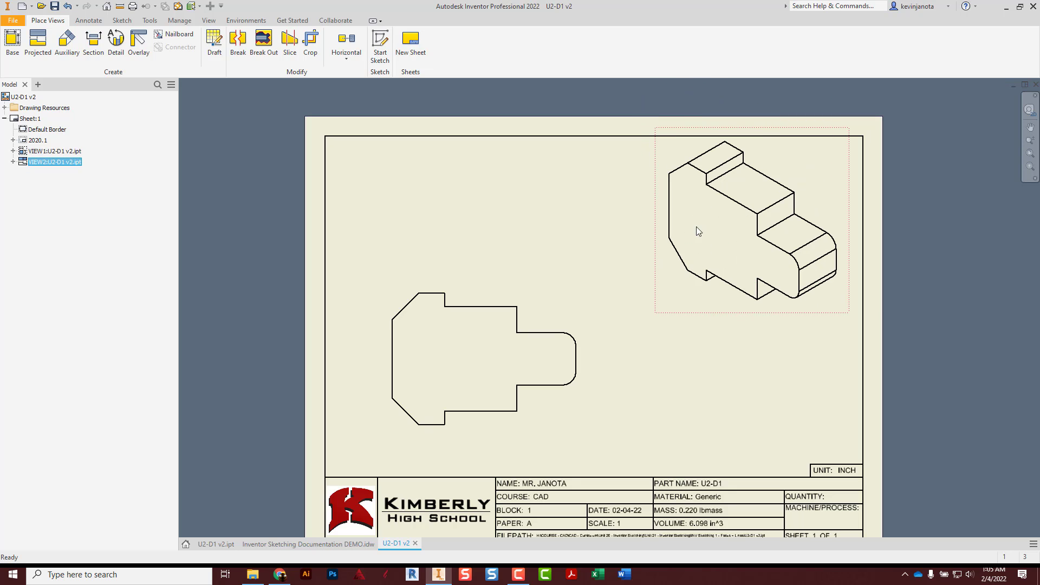
drag(683, 314, 656, 322)
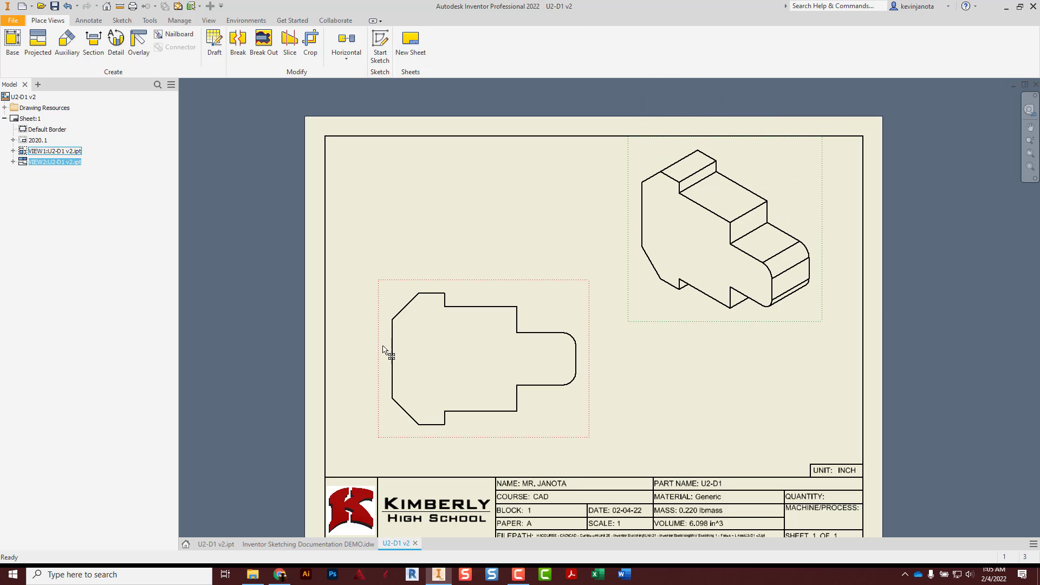
mouse_move(524, 282)
mouse_down()
mouse_move(504, 288)
mouse_move(516, 284)
mouse_up()
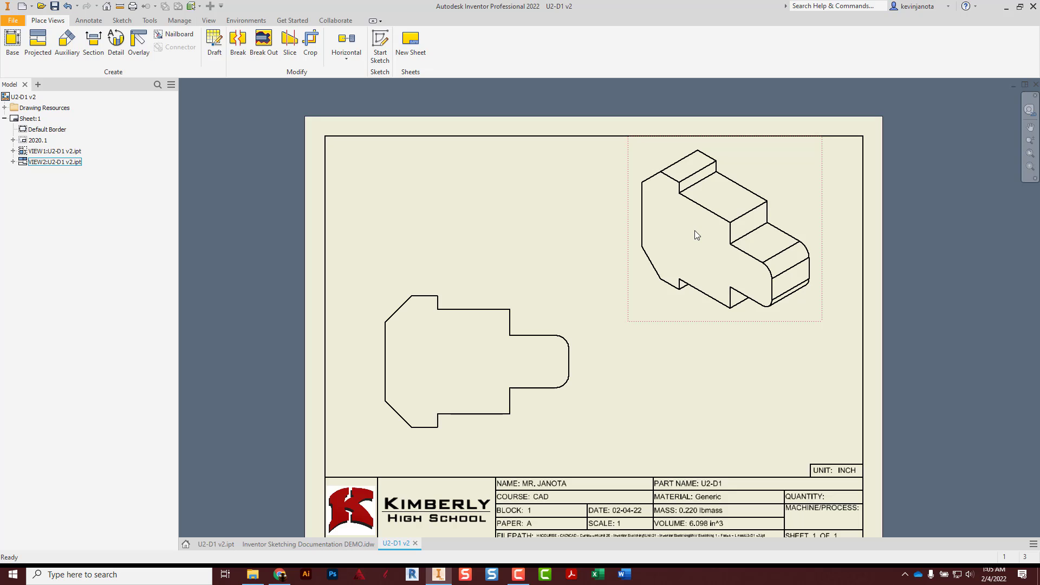
Turn off tangent edges for the isometric view
key(ctrl)
click(630, 268)
double_click(630, 268)
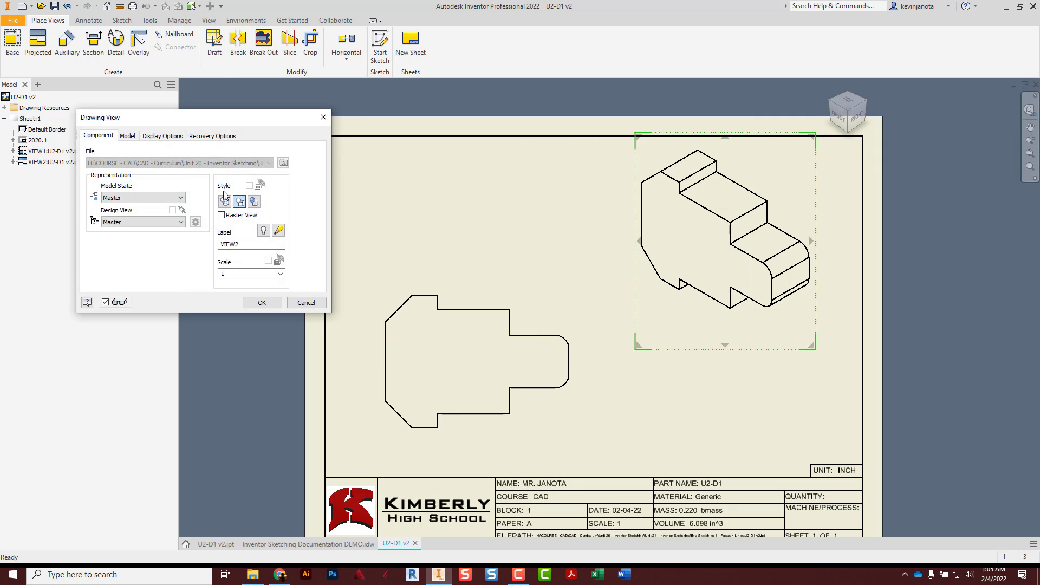
click(254, 202)
click(156, 137)
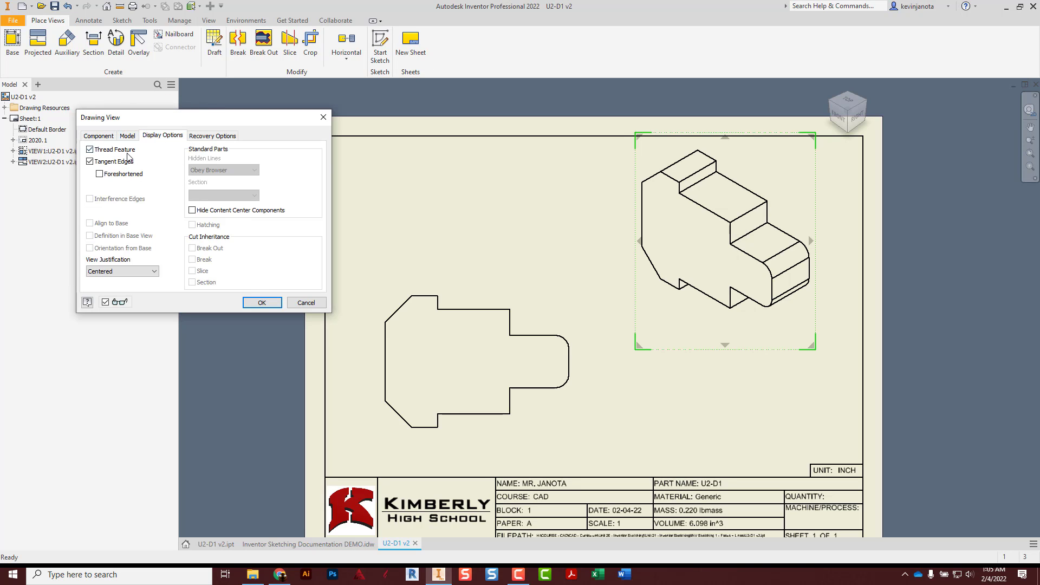
click(92, 162)
click(261, 306)
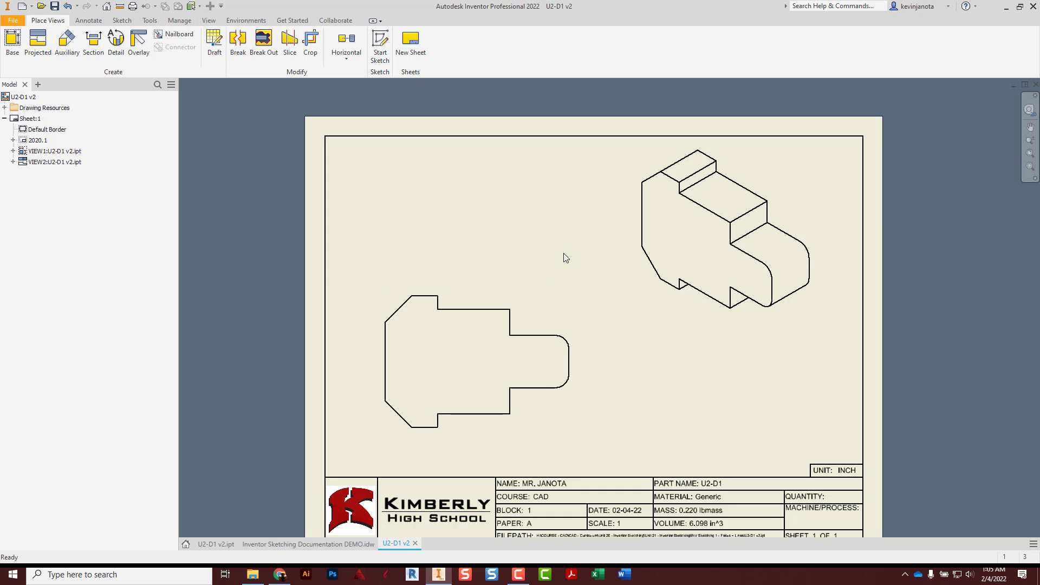
Set the isometric view's display style to Shaded
double_click(634, 257)
click(254, 202)
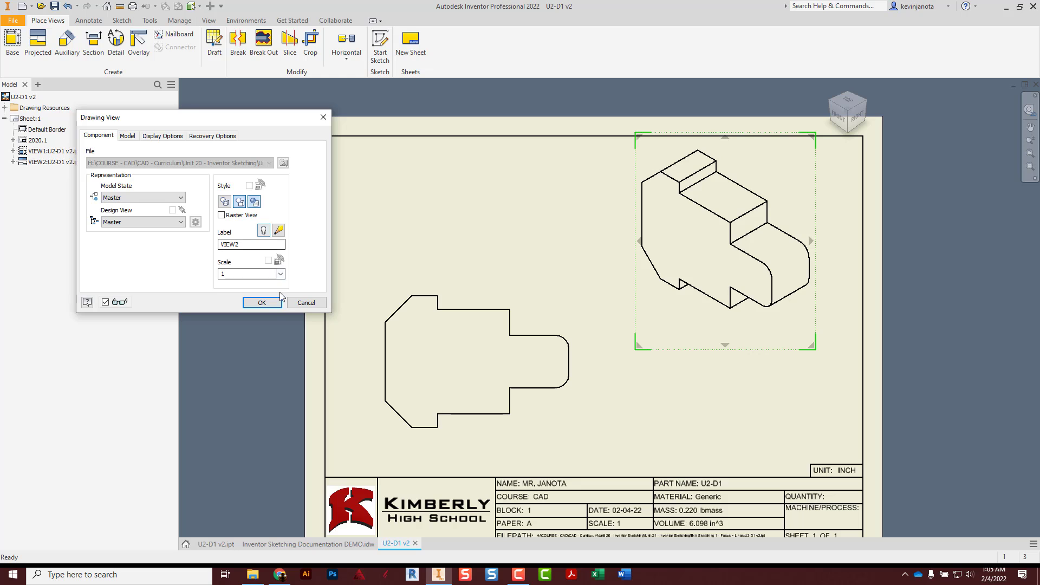
click(261, 302)
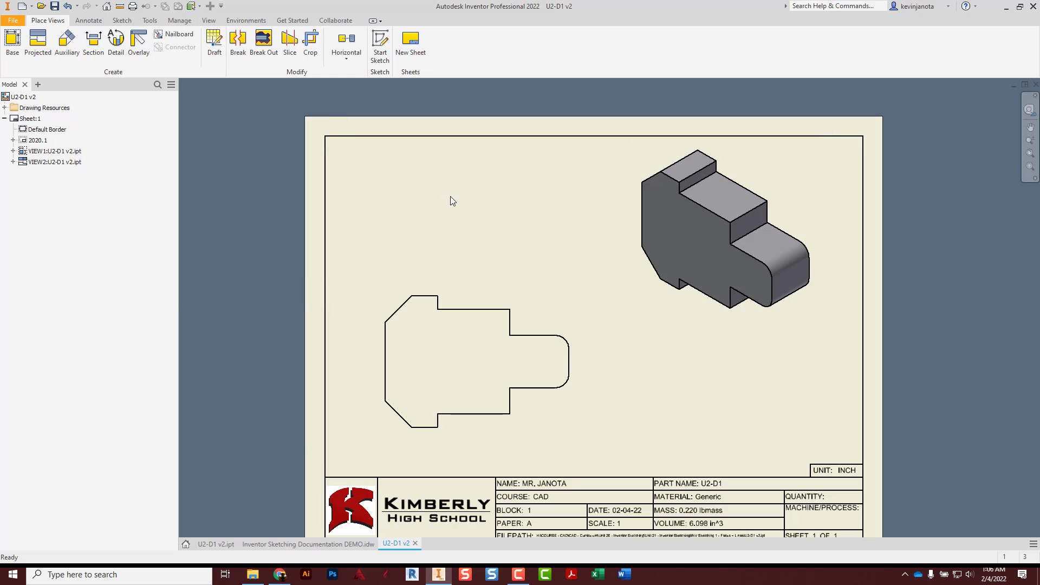
Review the isometric view's shading style and its tangent edges display option
double_click(634, 279)
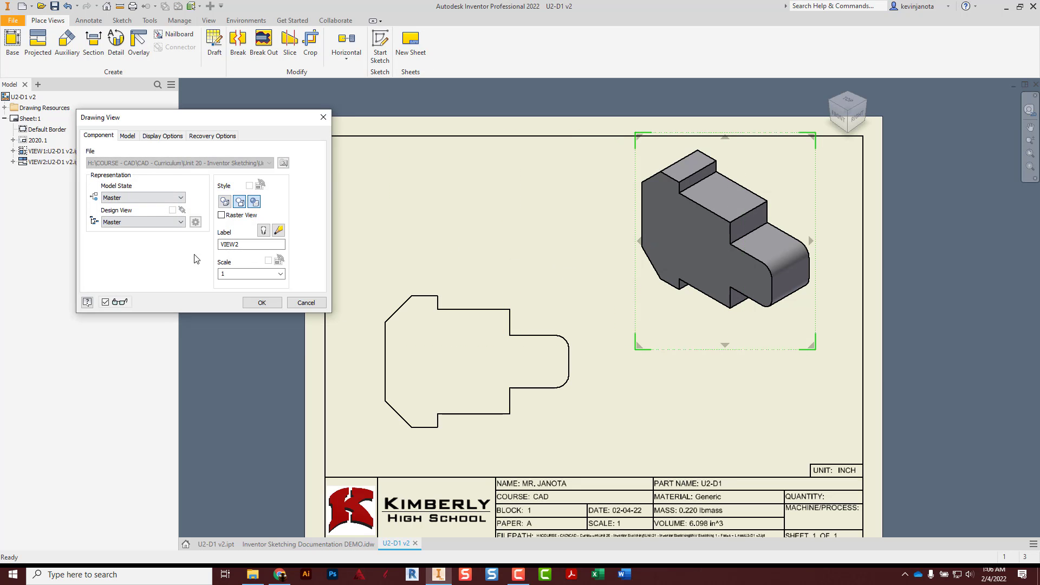
key(ctrl)
key(ctrl)
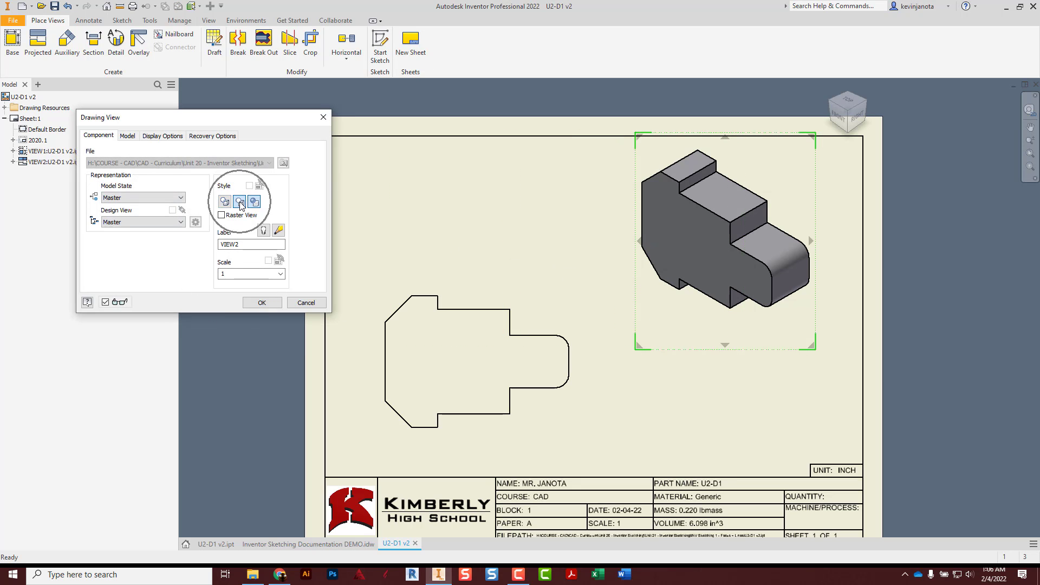
click(160, 136)
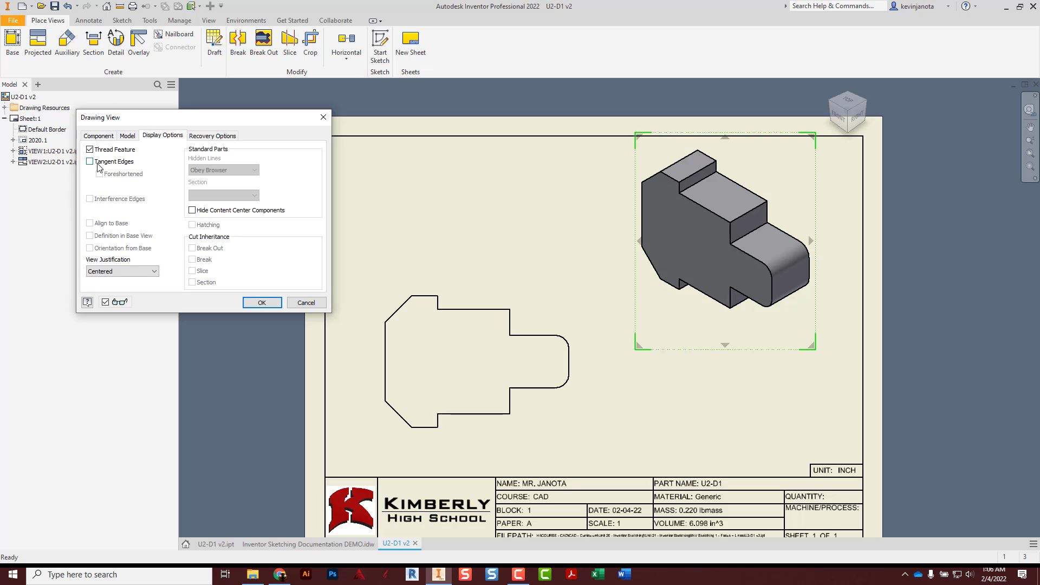
click(264, 303)
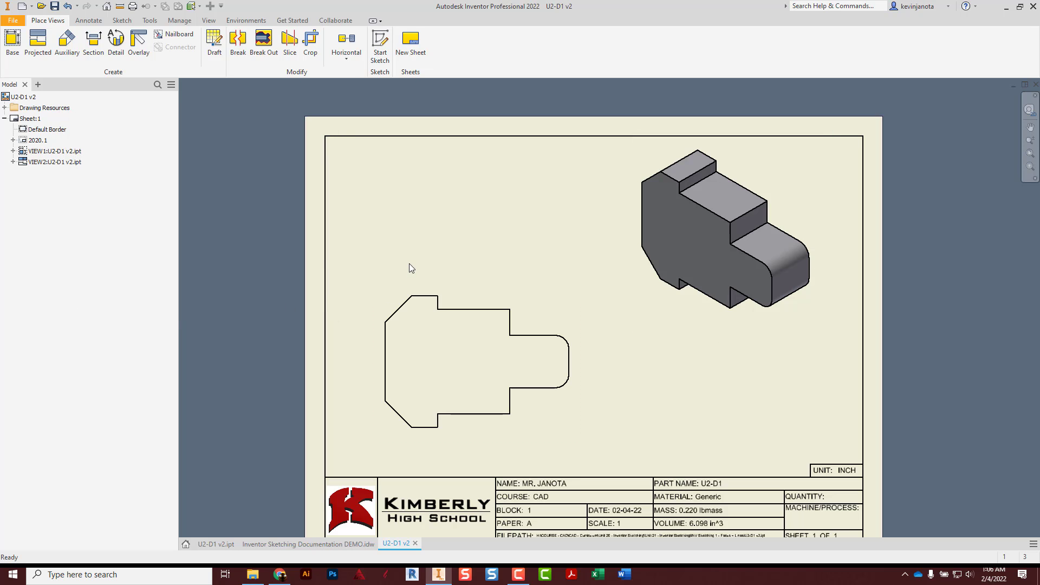
Examine the title block's file path, volume and paper size entries
middle_drag(412, 253, 406, 216)
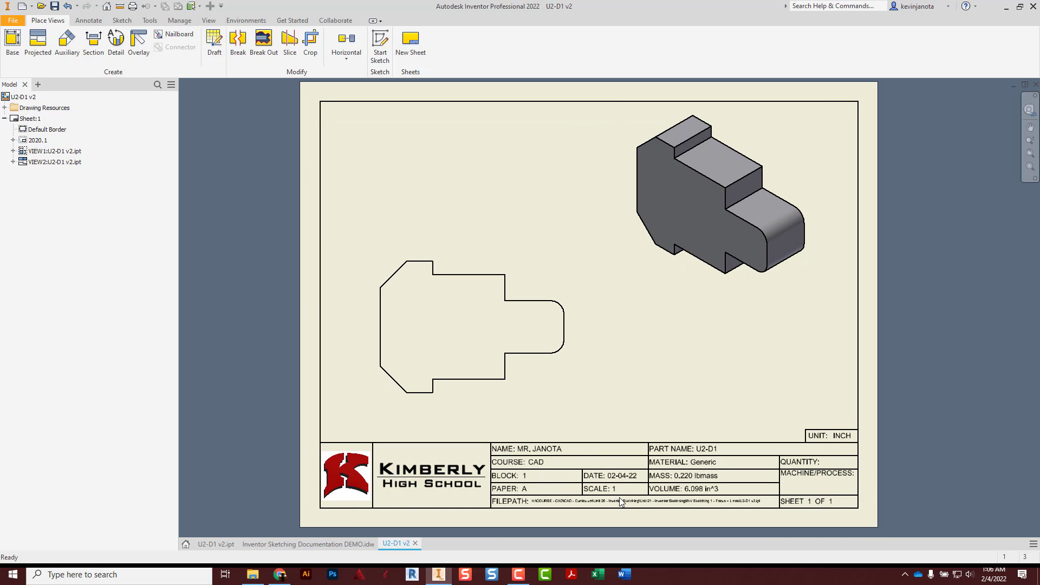
click(552, 503)
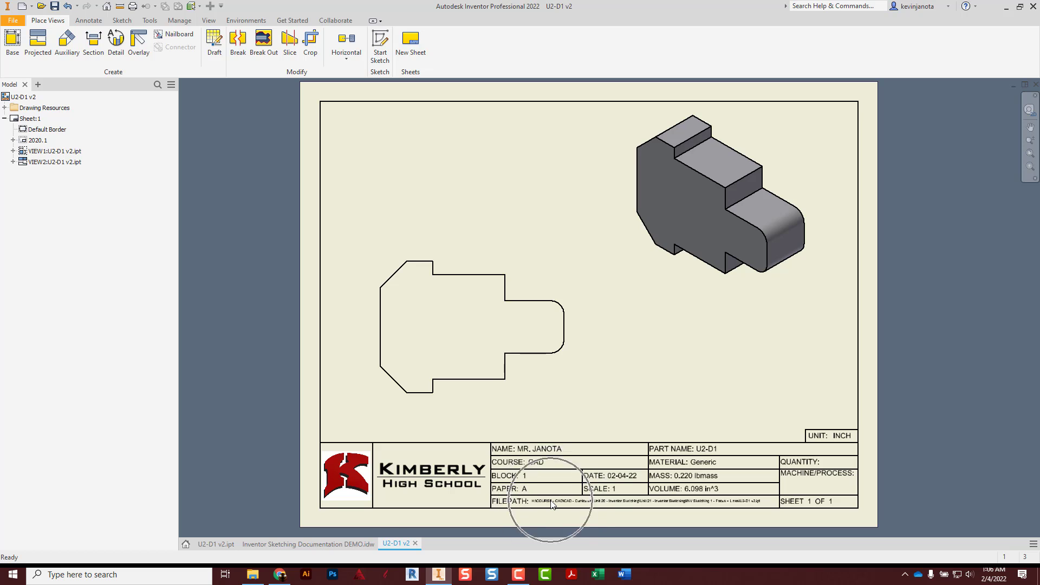
click(553, 504)
click(691, 490)
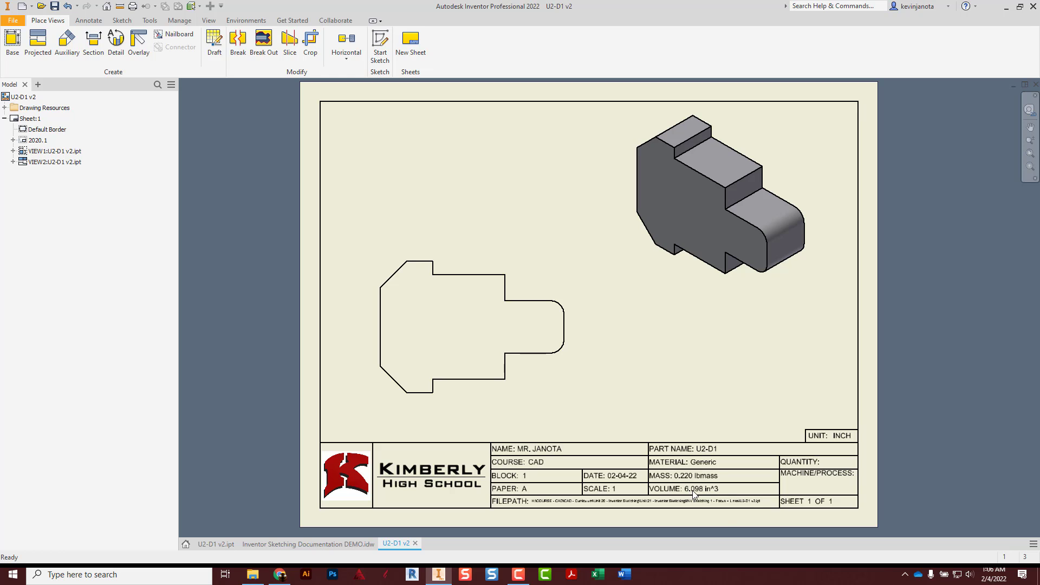
click(693, 486)
click(693, 486)
click(527, 490)
Save the drawing as an Inventor drawing file (*.idw) under the name U2-D1 DEMO
click(12, 24)
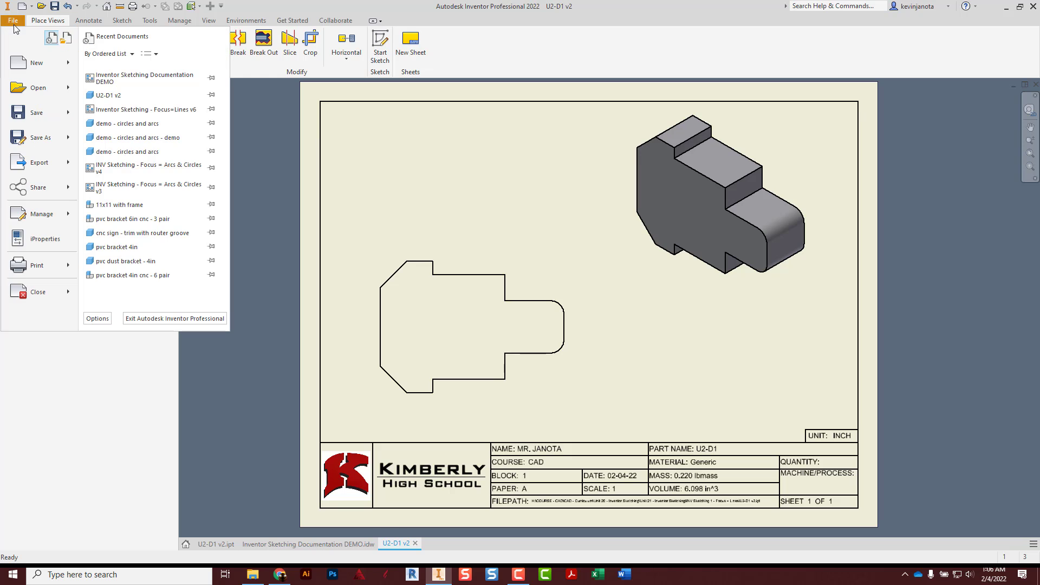
click(31, 135)
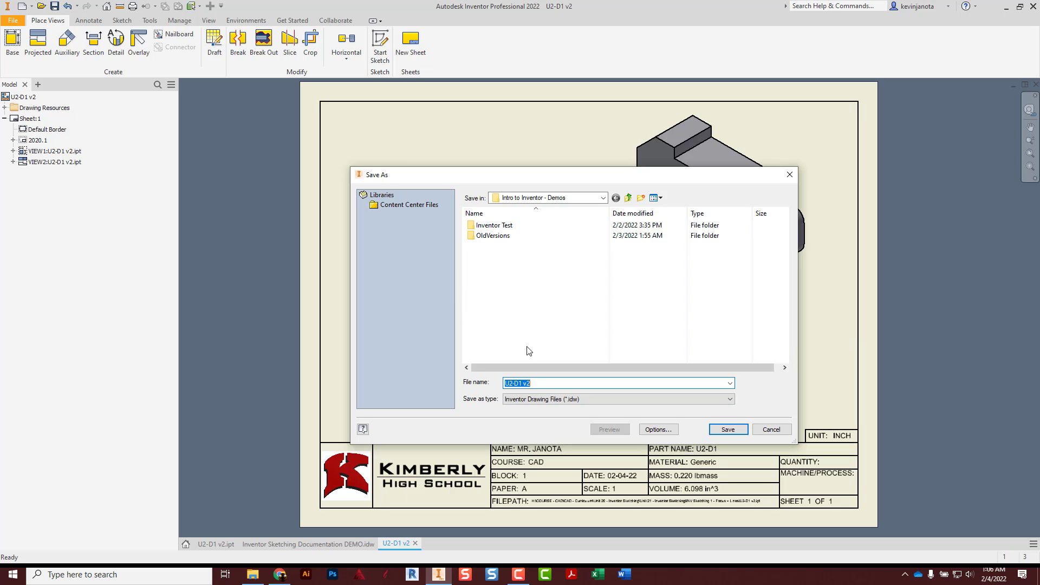
click(537, 384)
text(DEMO)
click(726, 429)
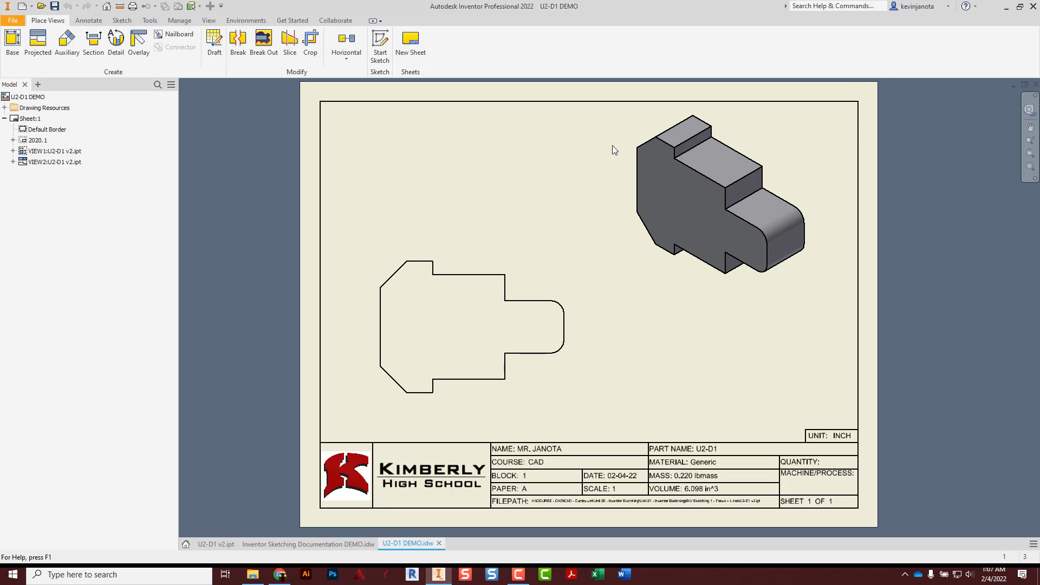
Close the U2-D1 DEMO drawing and start a new drawing from the template, leaving all prompted title block entries blank
click(1036, 84)
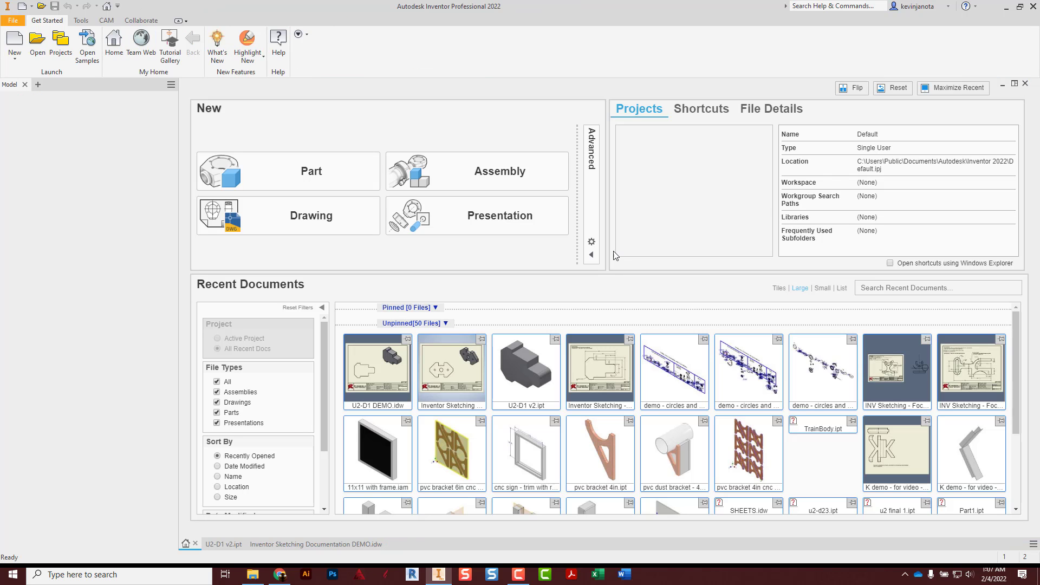
click(13, 39)
double_click(413, 333)
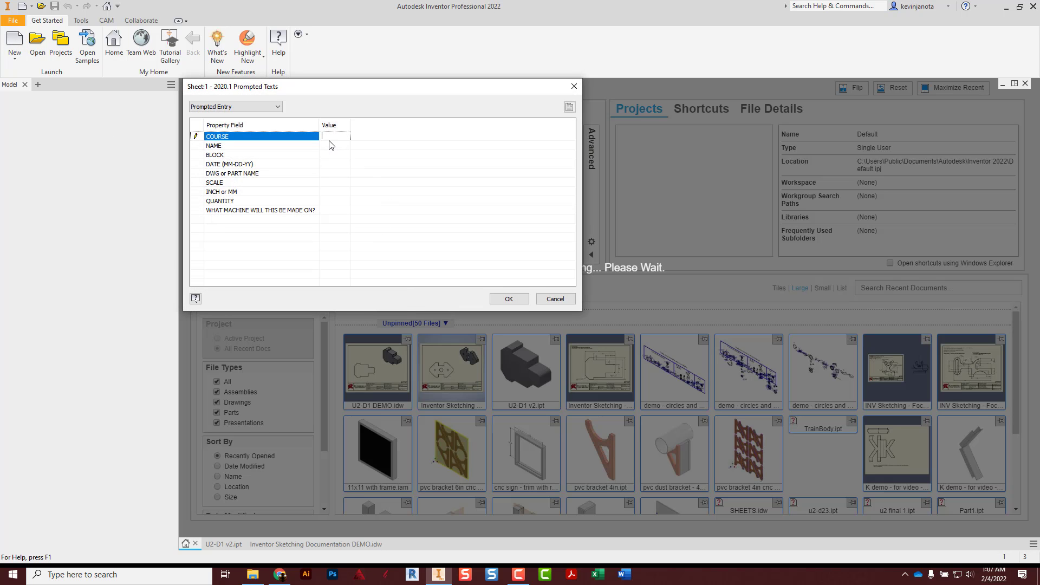
click(508, 299)
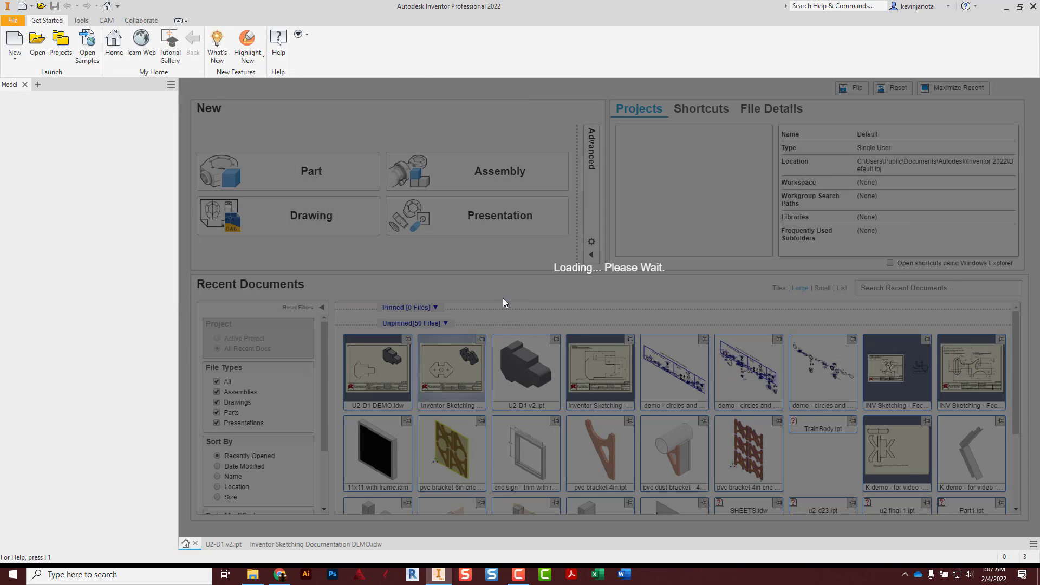
Start a front base view, load U2-D2 from INV Sketching 1 - Focus = Lines into it, and set its scale to .5
click(20, 44)
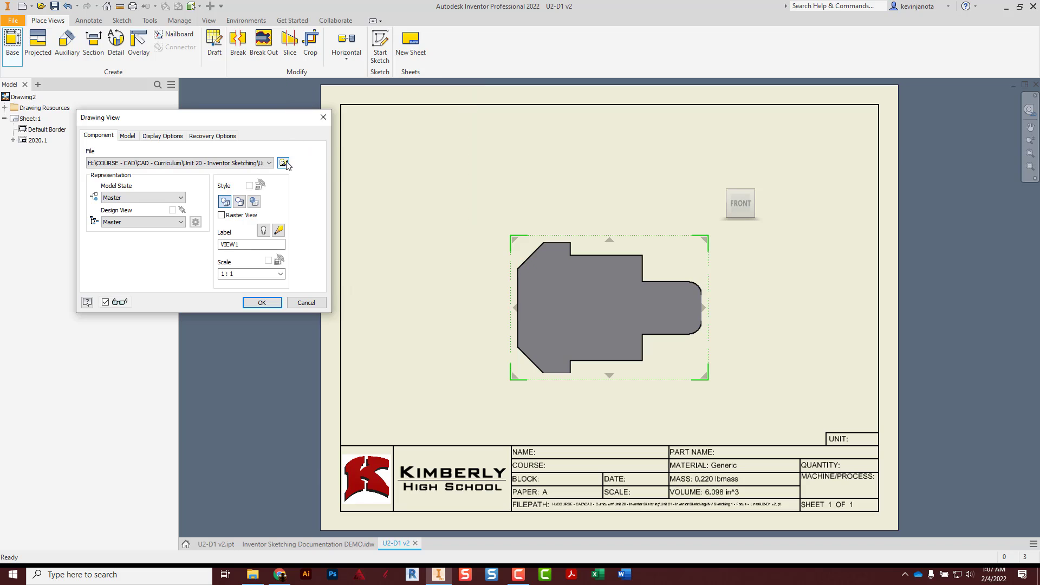
click(285, 164)
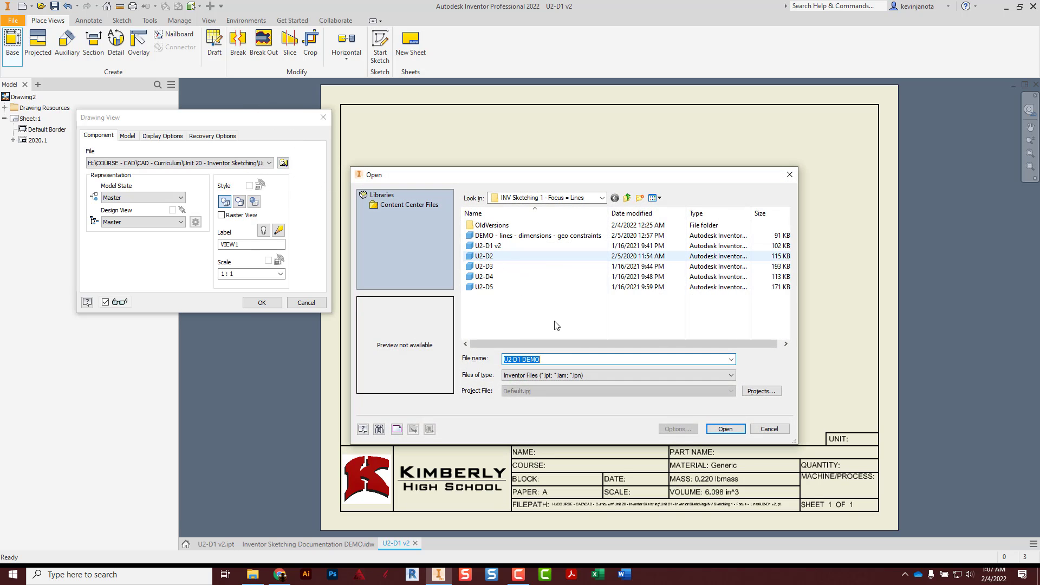
click(725, 430)
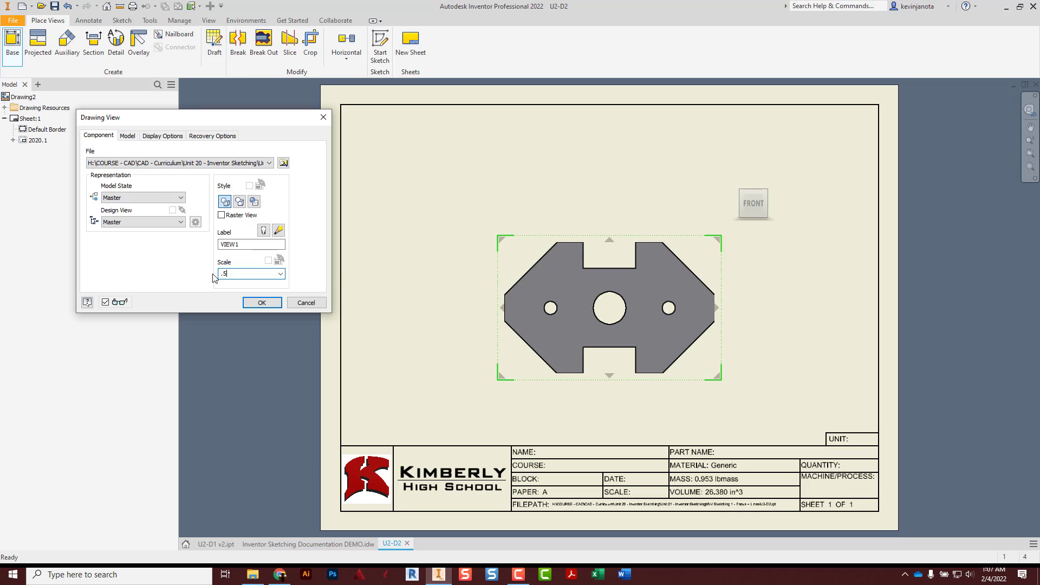
Place the U2-D2 front view in the sheet's lower left and an isometric view in the upper right, both inside the border
drag(519, 330, 466, 352)
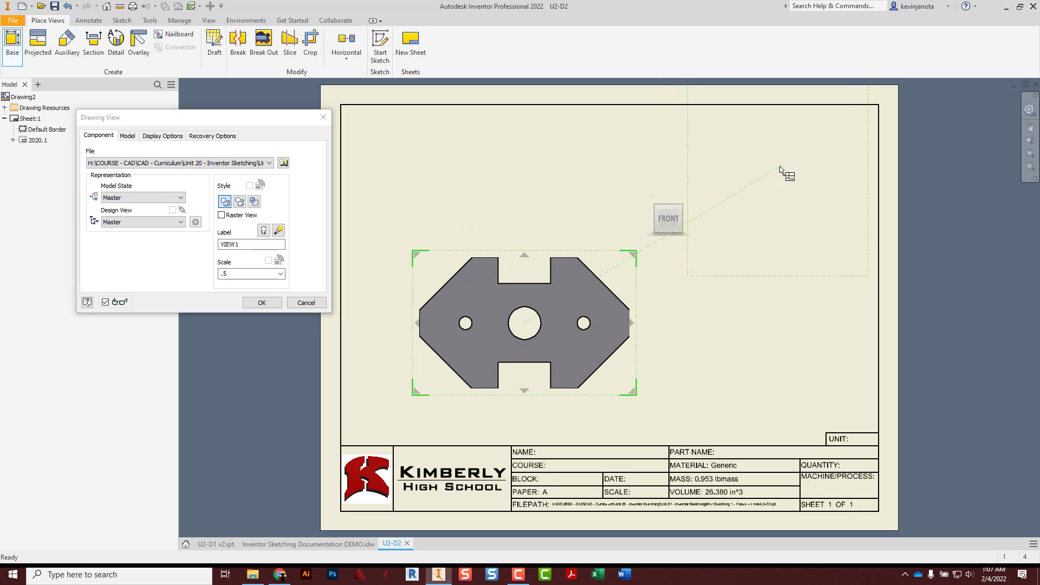
right_click(737, 245)
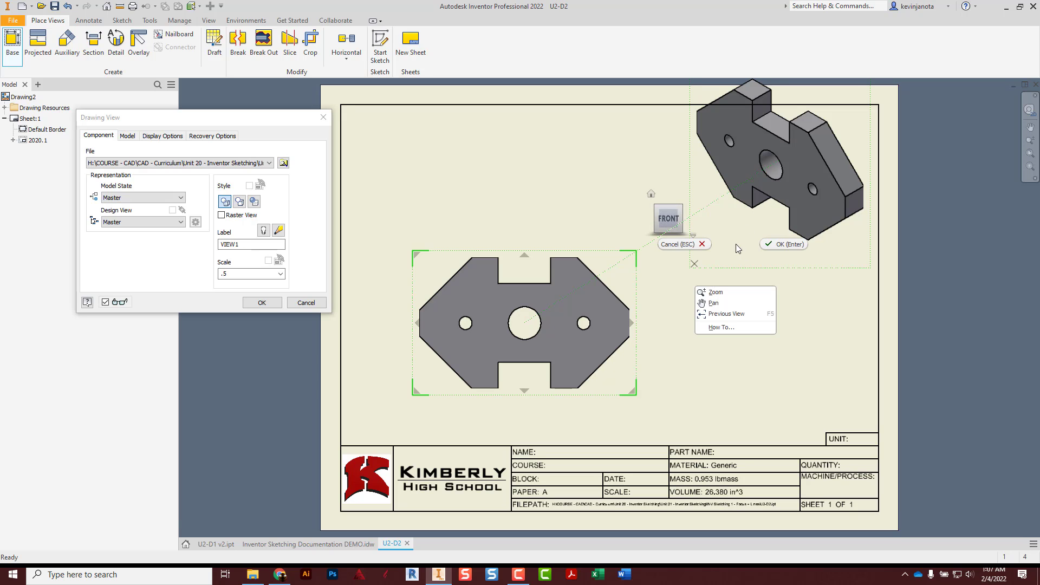
click(769, 246)
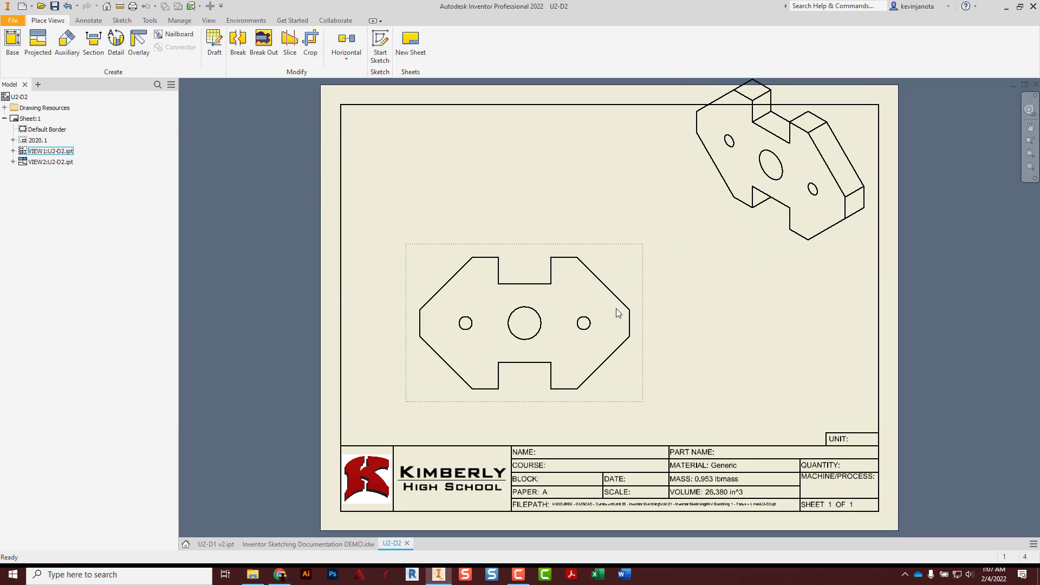
drag(706, 250, 679, 296)
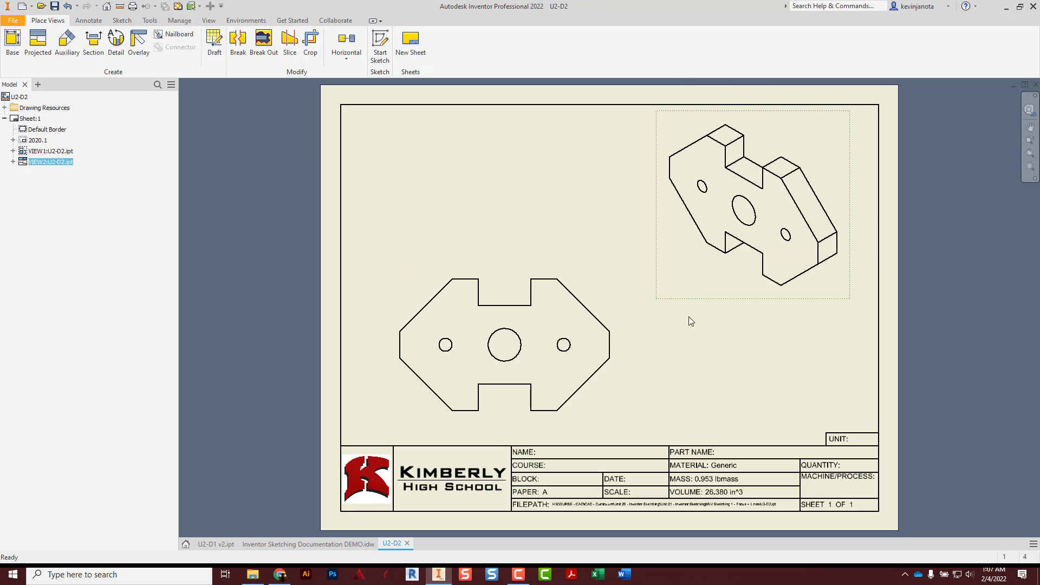
Shade the U2-D2 isometric view and turn off its tangent edges
double_click(659, 272)
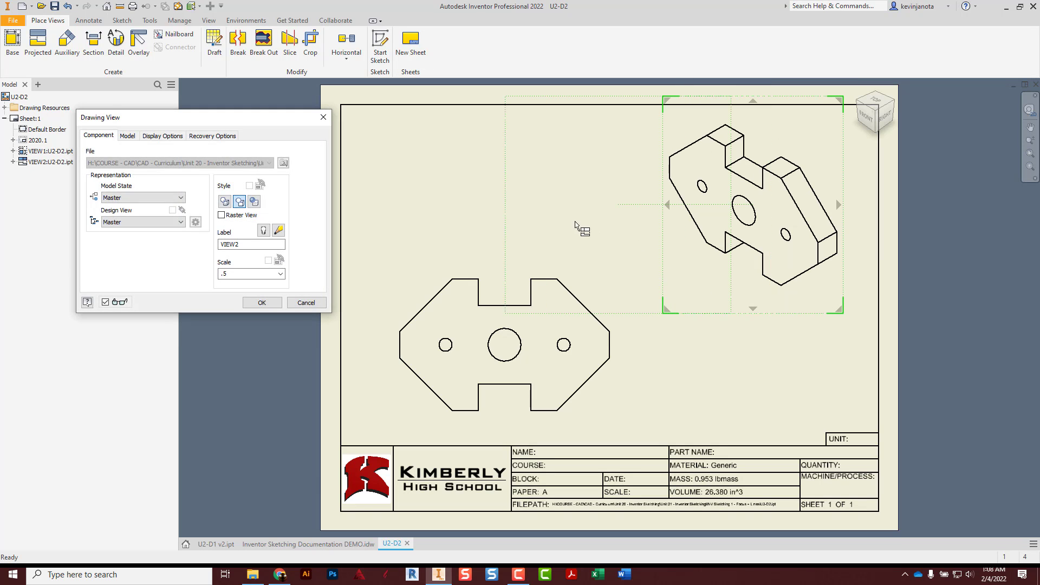
click(260, 203)
click(159, 136)
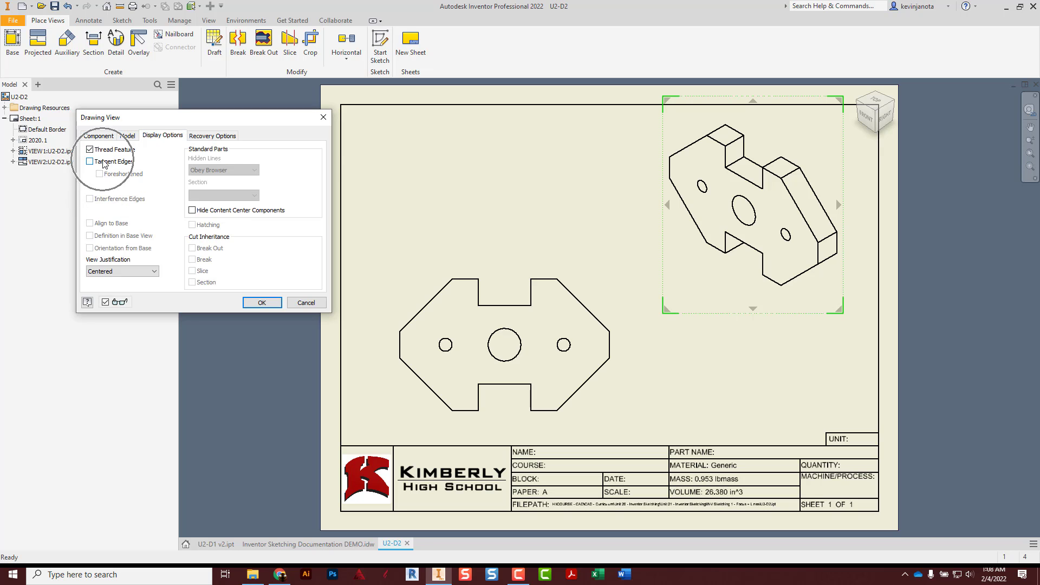
click(262, 302)
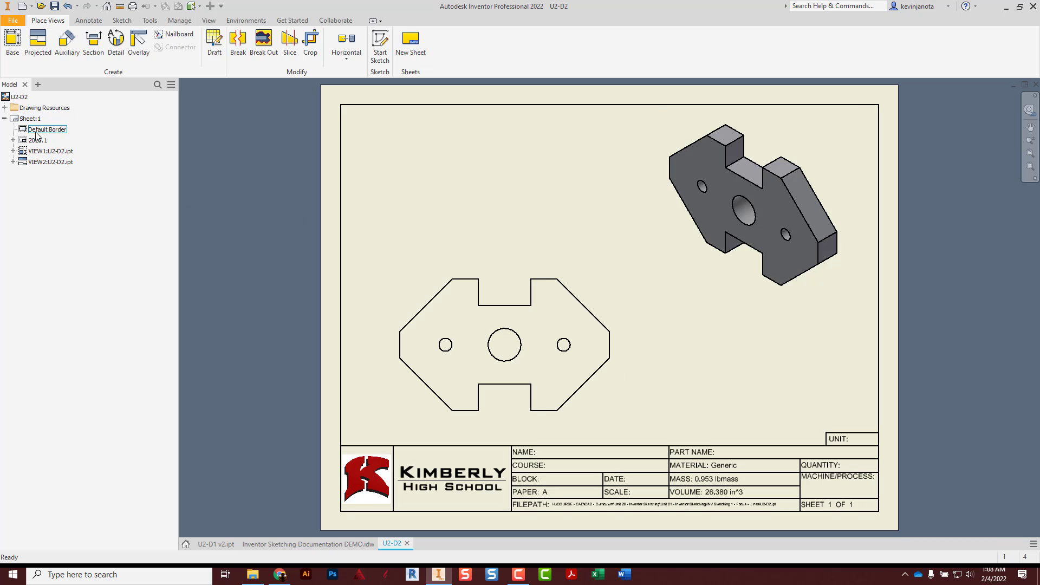
Open the 2020.1 title block's field text and examine its editable entries, such as course, name, block and scale, leaving them blank
click(5, 118)
click(13, 140)
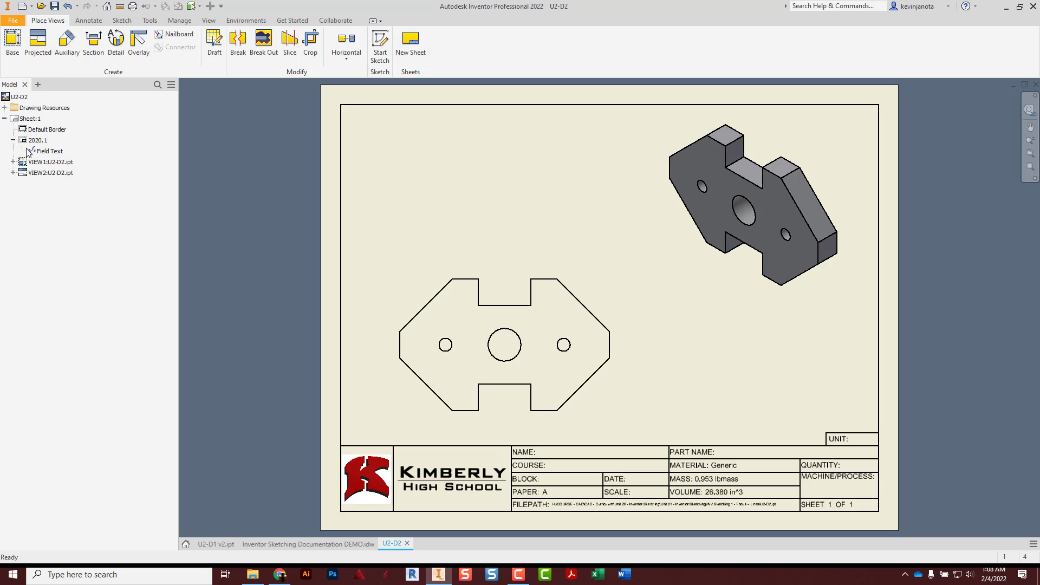
double_click(47, 152)
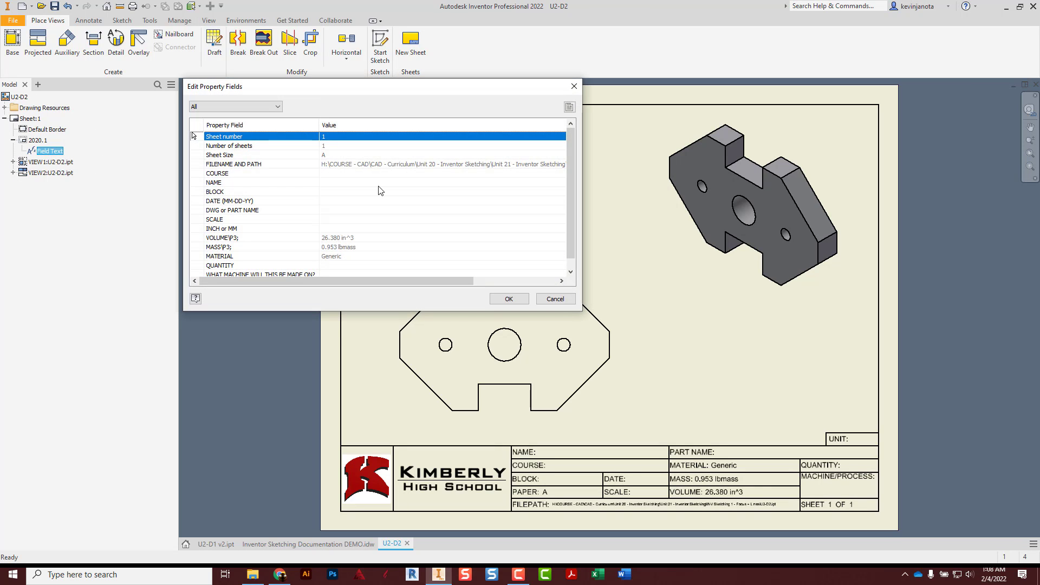
click(336, 192)
click(334, 220)
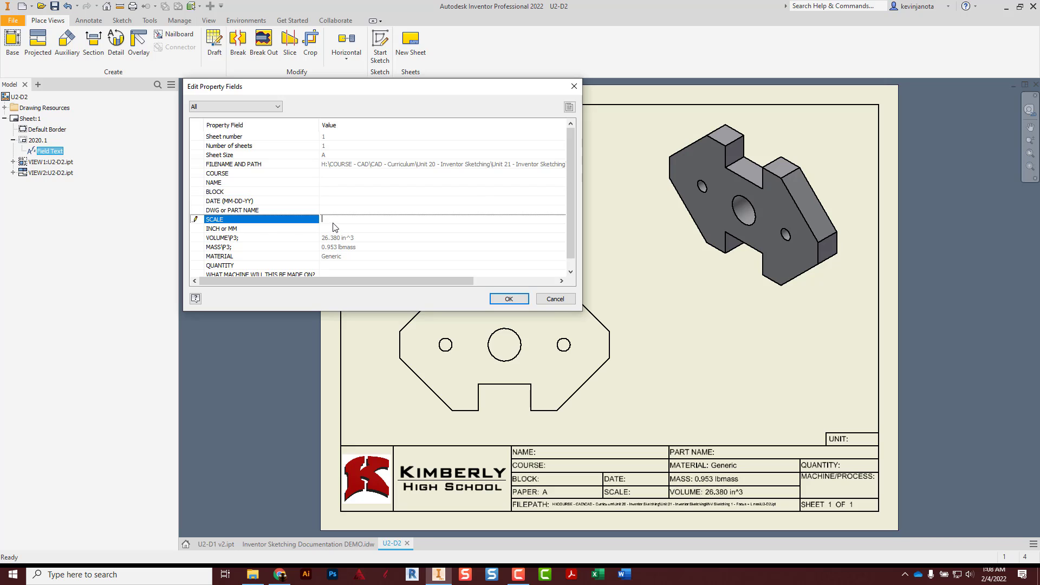
key(ctrl)
key(ctrl)
key(ctrl)
click(346, 249)
click(344, 240)
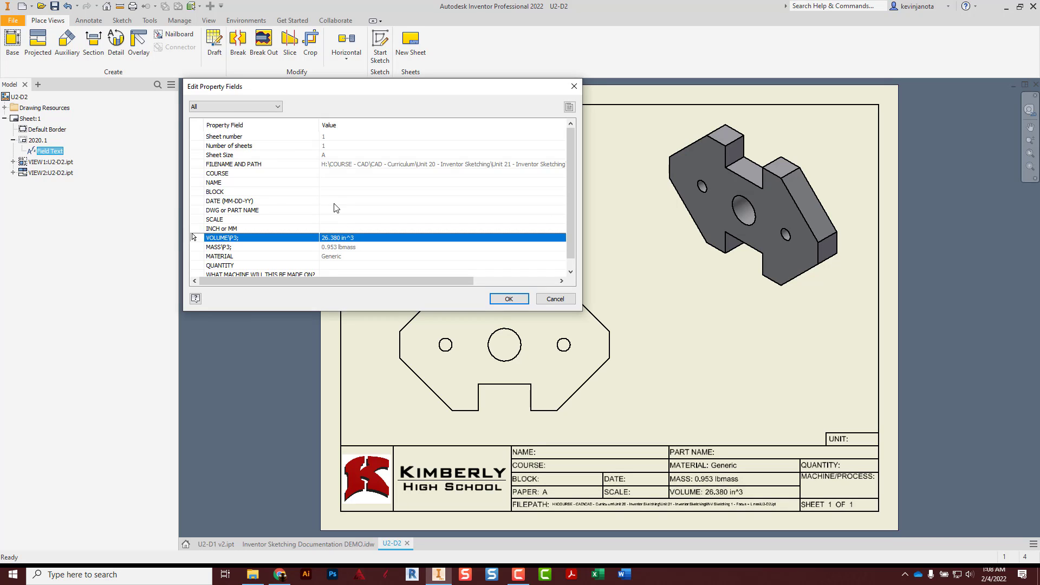
click(333, 186)
click(332, 177)
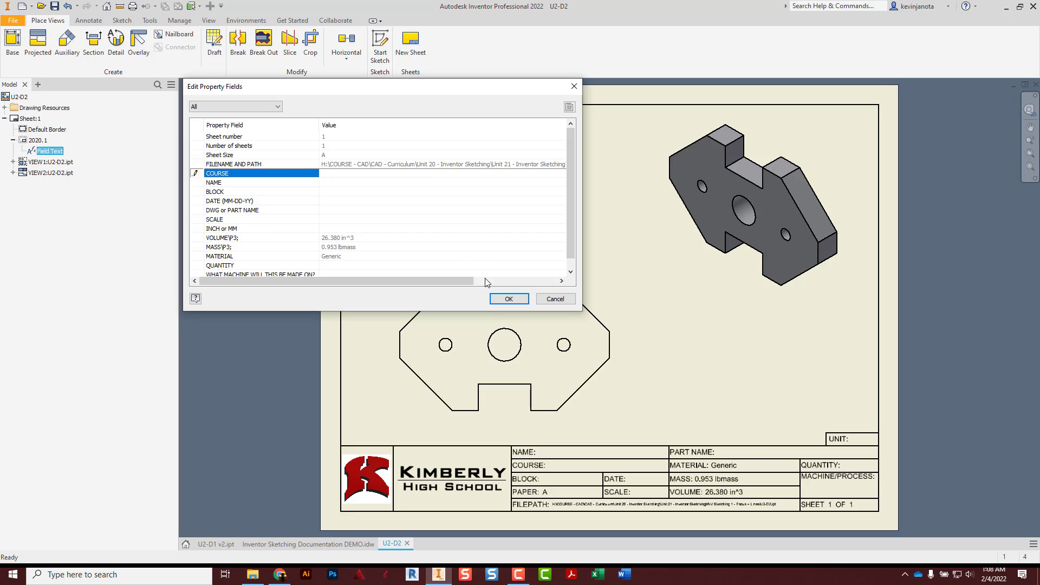
click(508, 299)
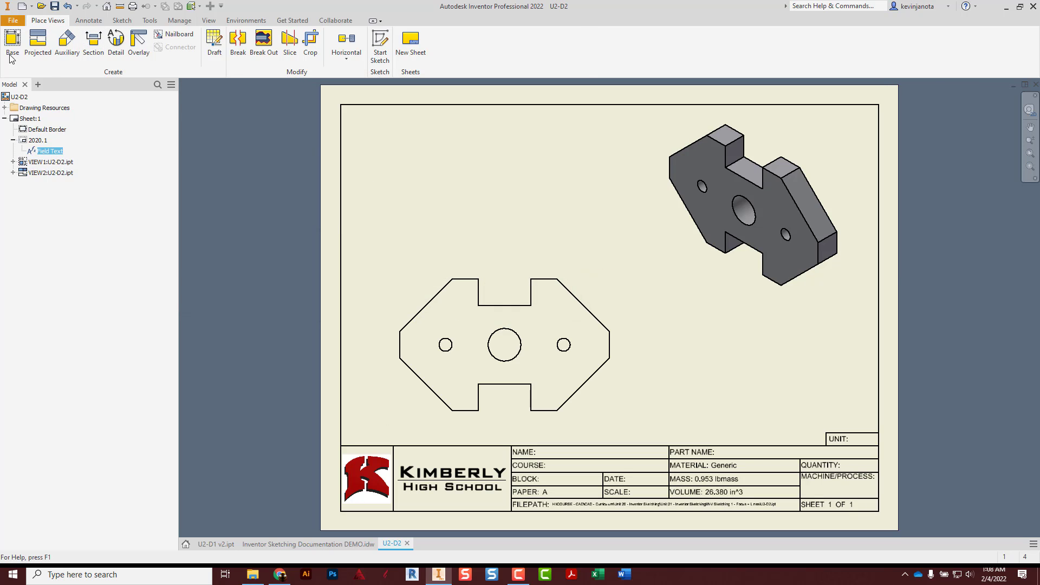
Save the drawing as U2-D2 in the Intro to Inventor - Demos folder, as an Inventor Drawing (*.idw) file
click(19, 21)
click(32, 165)
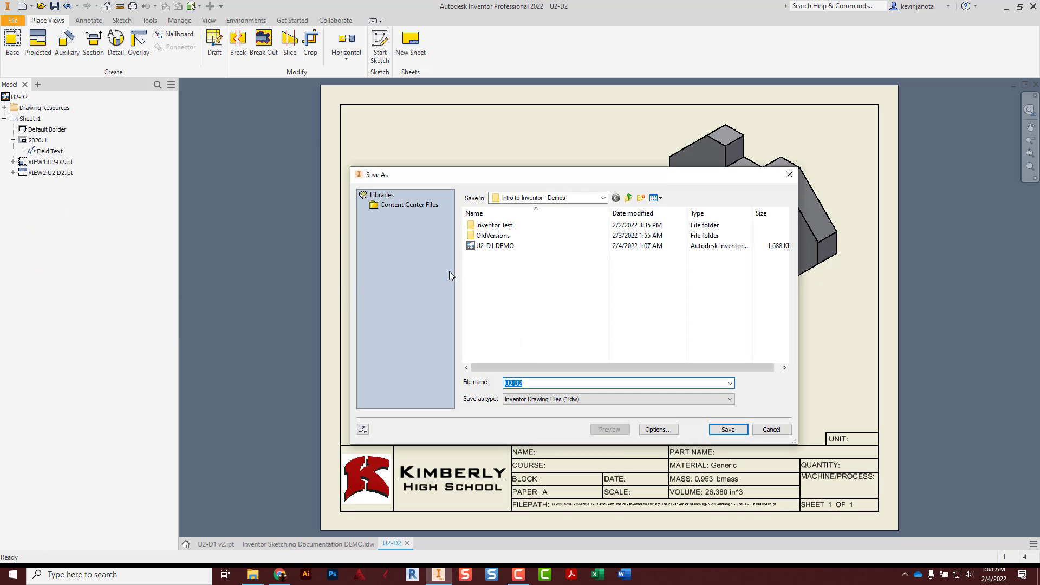
key(ctrl)
key(ctrl)
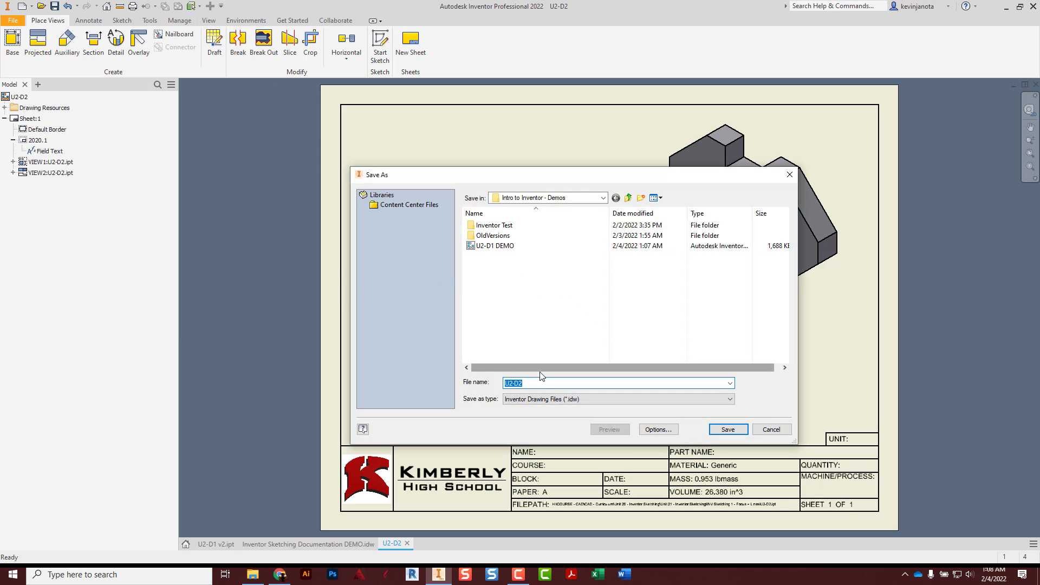
click(712, 427)
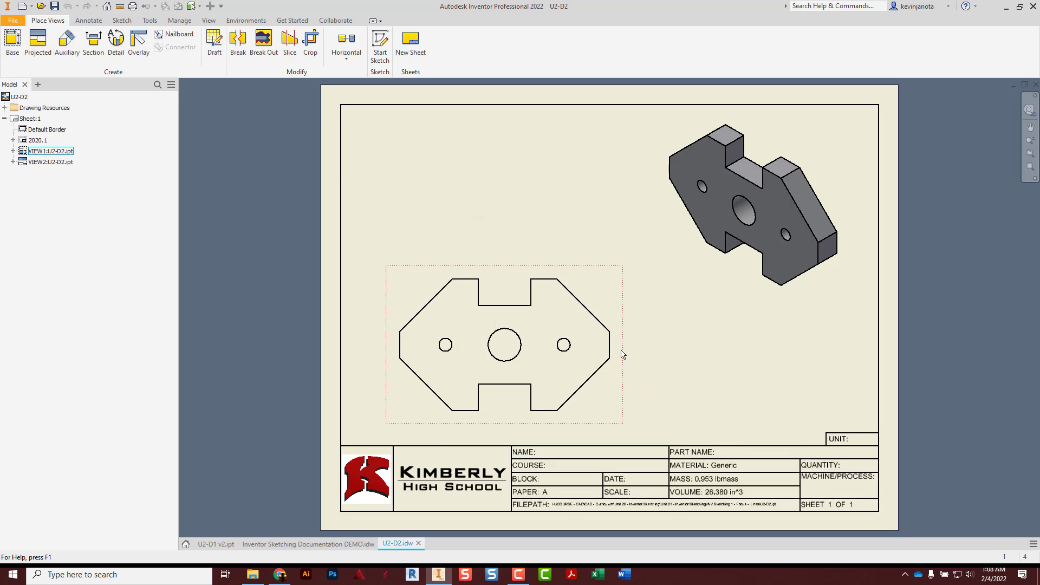